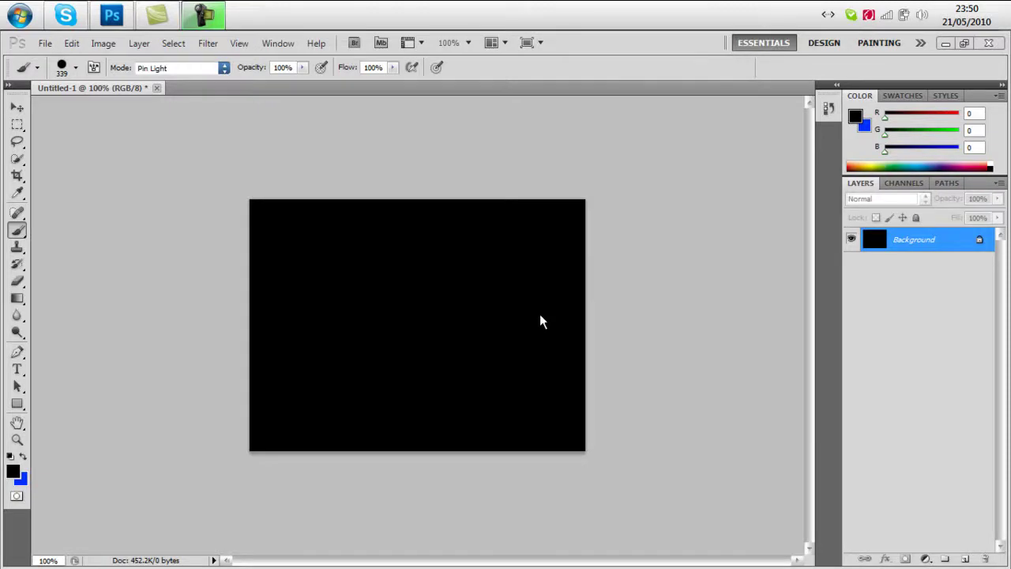
Pick the building-shaped brush preset and enlarge it slightly.
left_click(43, 42)
left_click(387, 142)
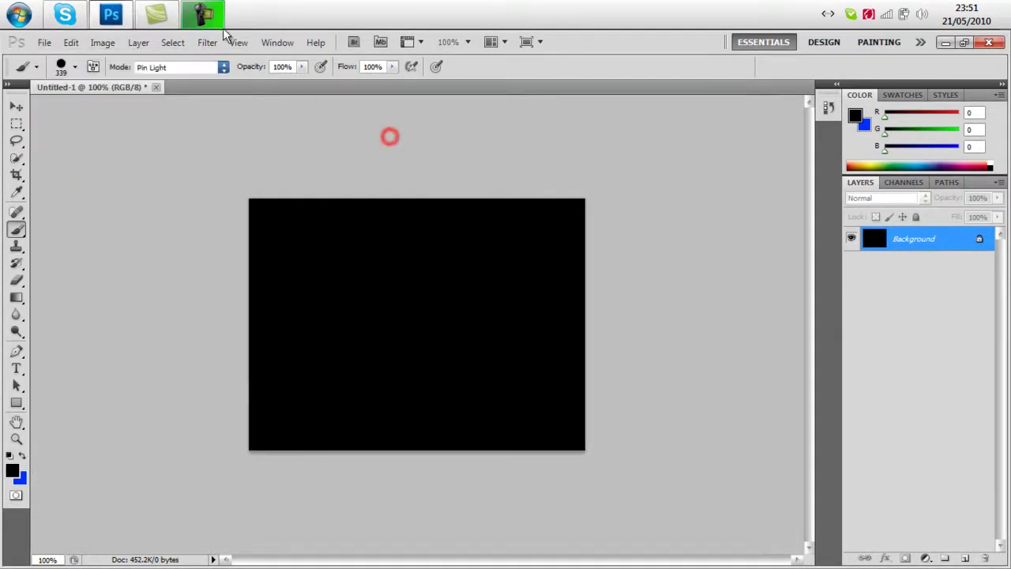
right_click(402, 324)
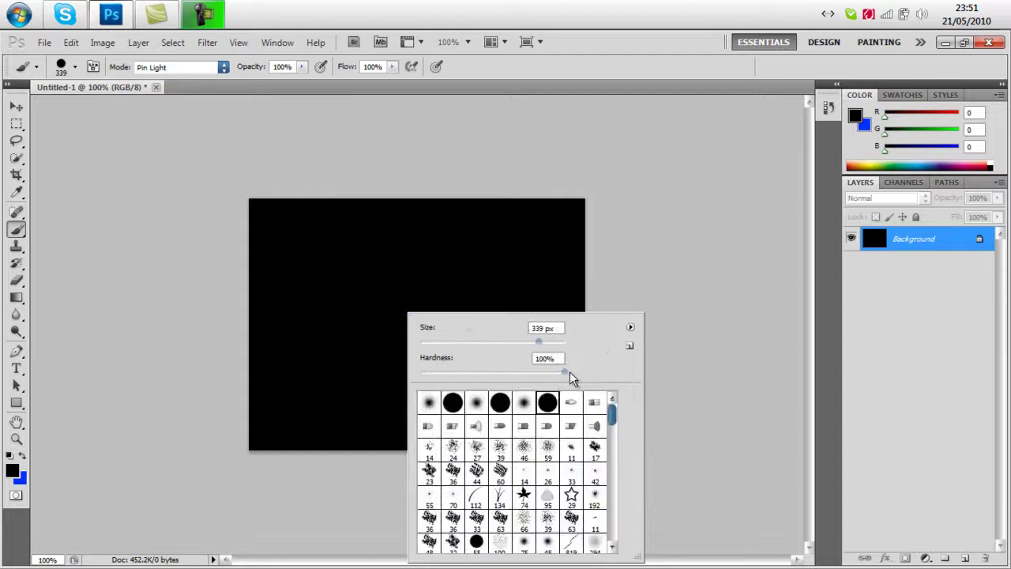
mouse_move(615, 420)
left_mouse_down()
mouse_move(609, 523)
mouse_move(606, 497)
mouse_move(606, 521)
mouse_move(607, 508)
left_mouse_up()
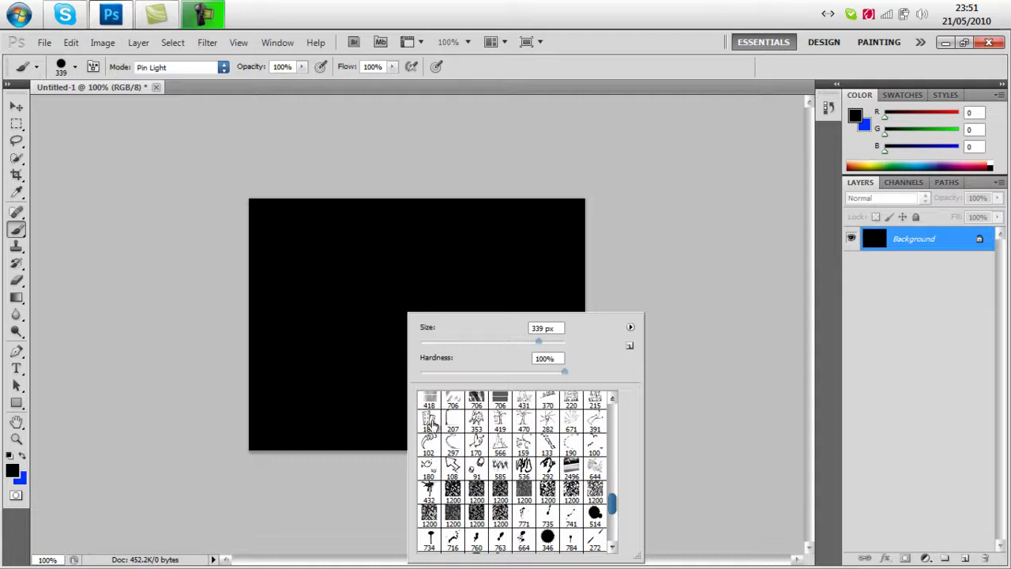
left_click(429, 420)
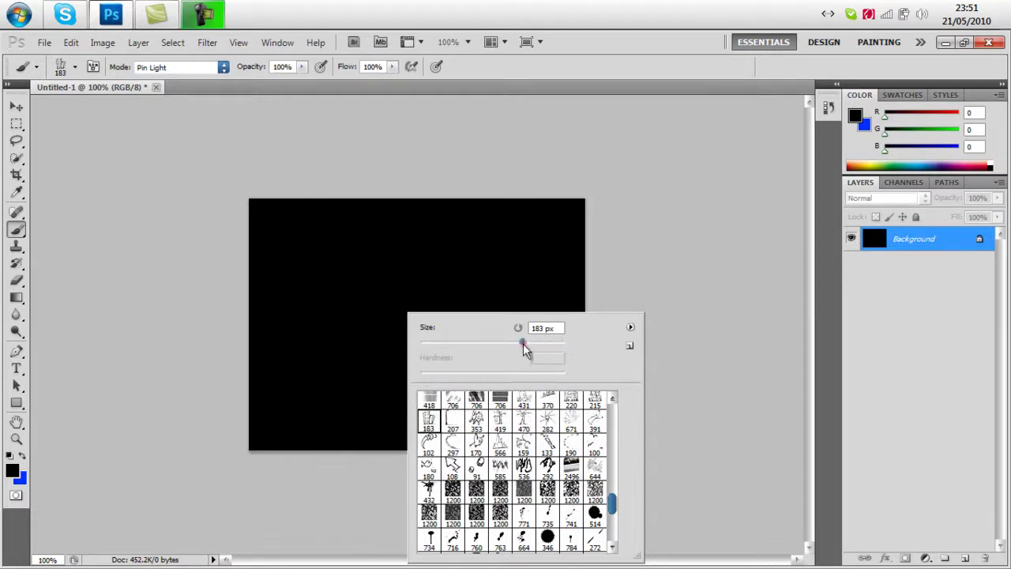
left_click_drag(523, 345, 528, 343)
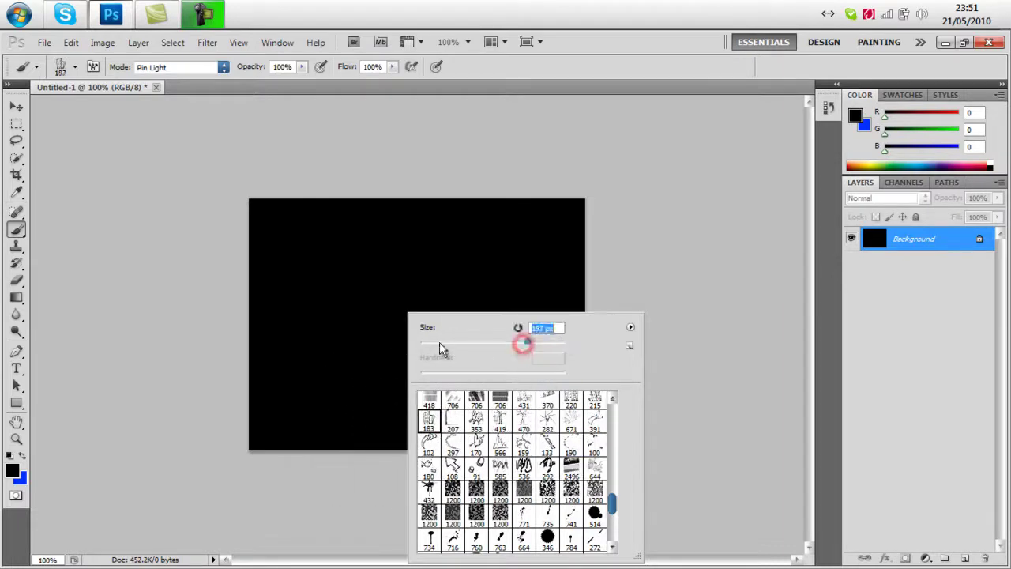
Make blue the foreground colour, shrink the brush a little, and stamp buildings on the left.
left_click(22, 456)
left_click(306, 384)
right_click(304, 385)
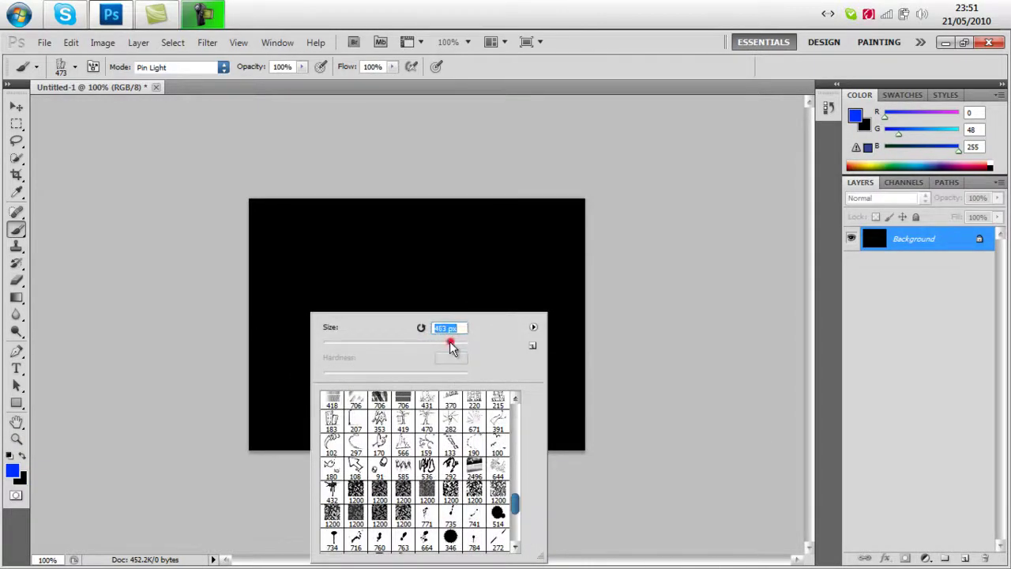
left_click_drag(451, 347, 445, 346)
left_click(1005, 348)
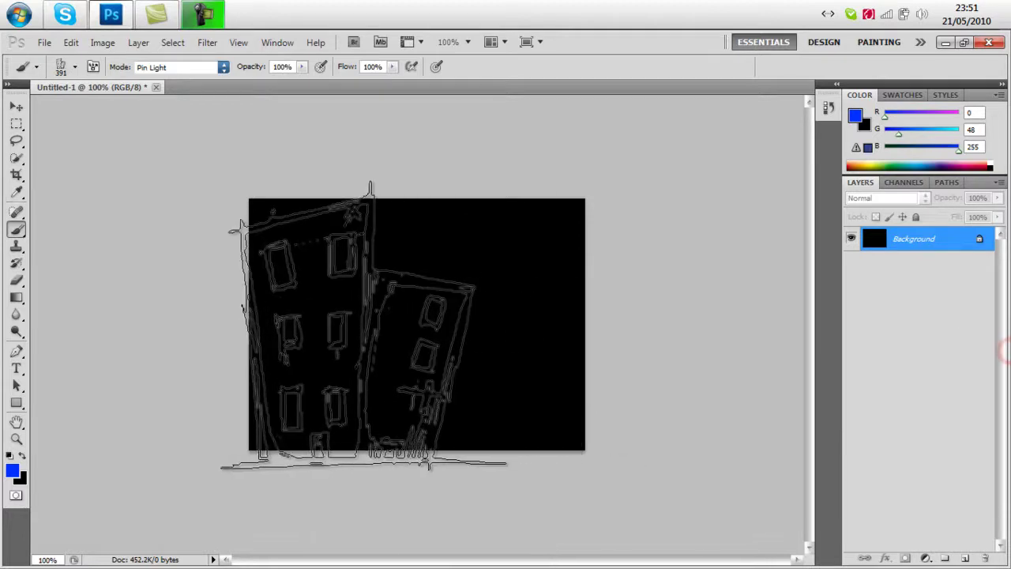
left_click(350, 320)
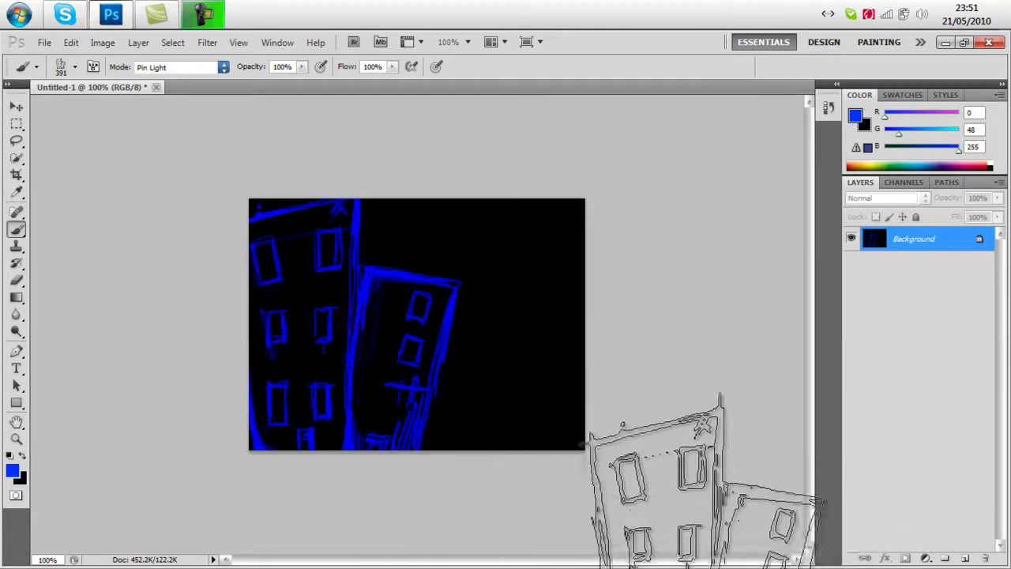
Choose the small 29 px star brush and stamp the first blue stars in the sky.
right_click(713, 537)
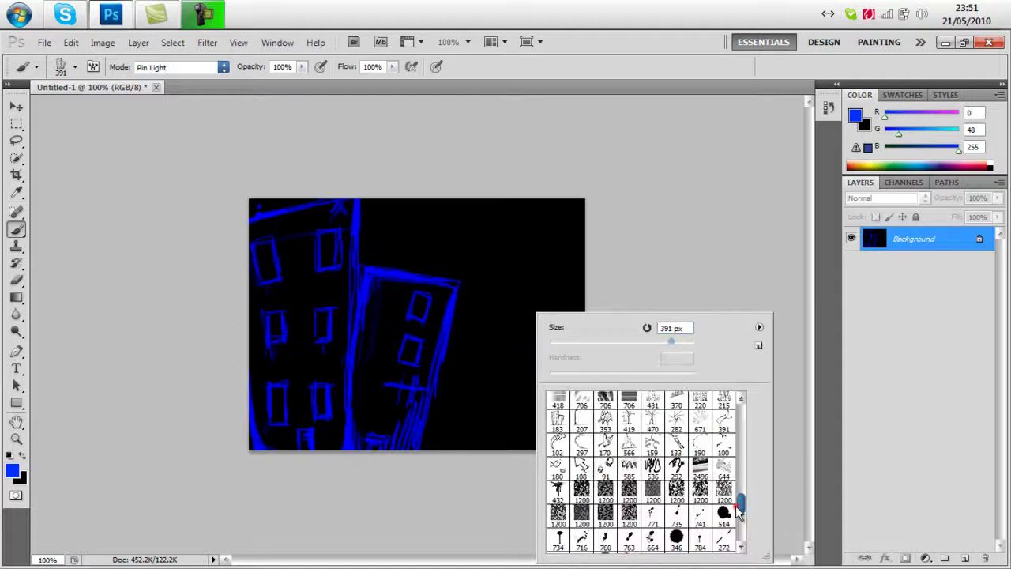
left_click_drag(739, 512, 747, 429)
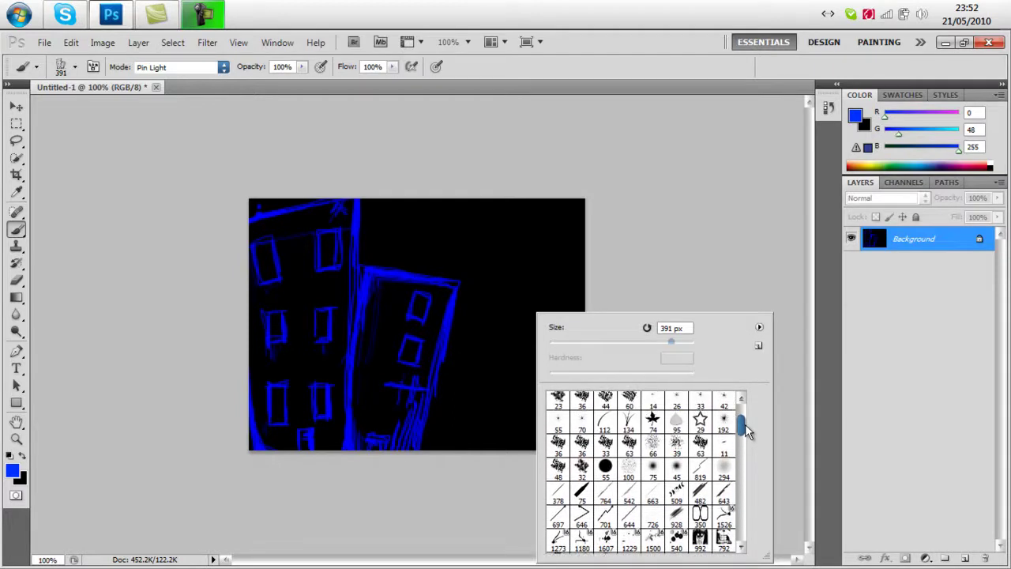
left_click(703, 440)
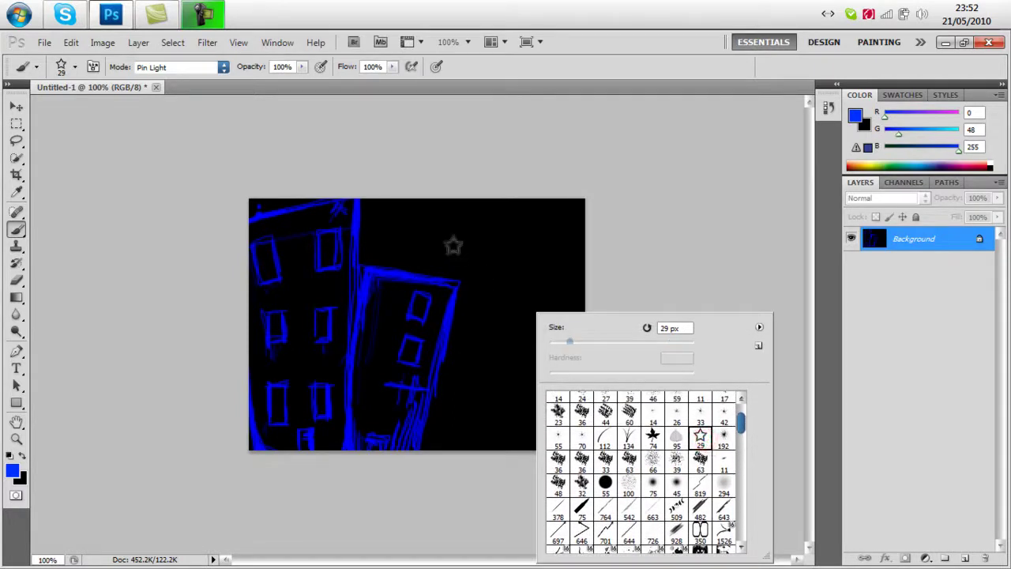
left_click(429, 235)
left_click(497, 263)
left_click(508, 222)
Stamp more blue stars across the upper right and bottom right of the sky.
left_click(466, 224)
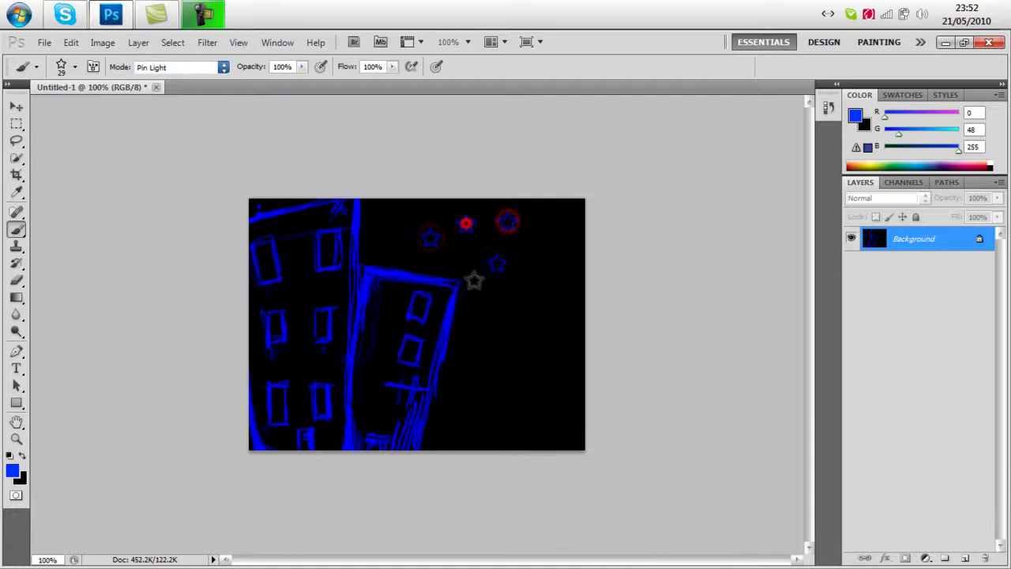
left_click(477, 343)
left_click(531, 350)
left_click(490, 313)
left_click(531, 314)
left_click(540, 262)
left_click(551, 224)
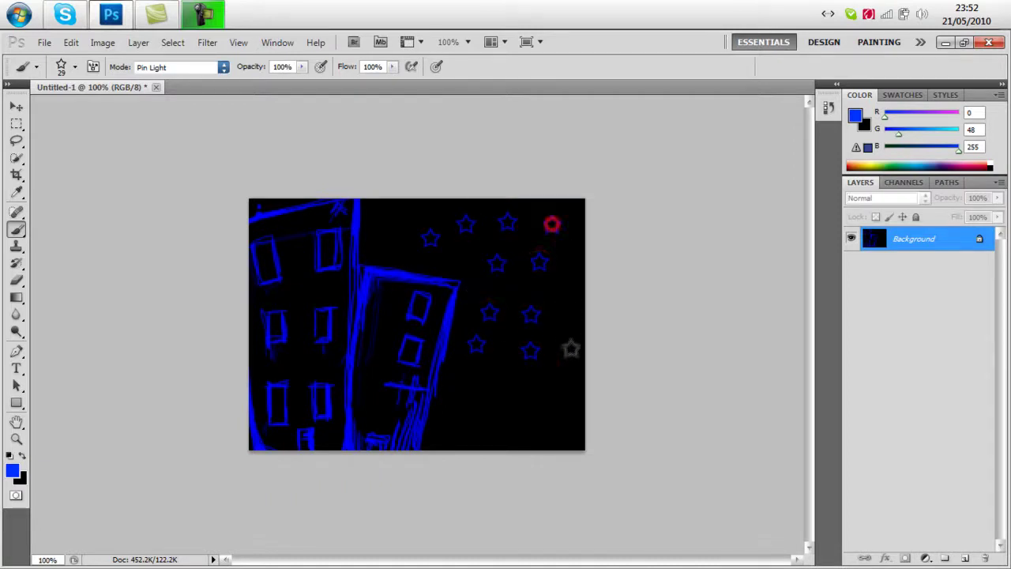
left_click(568, 402)
left_click(451, 423)
left_click(508, 418)
left_click(474, 384)
left_click(526, 383)
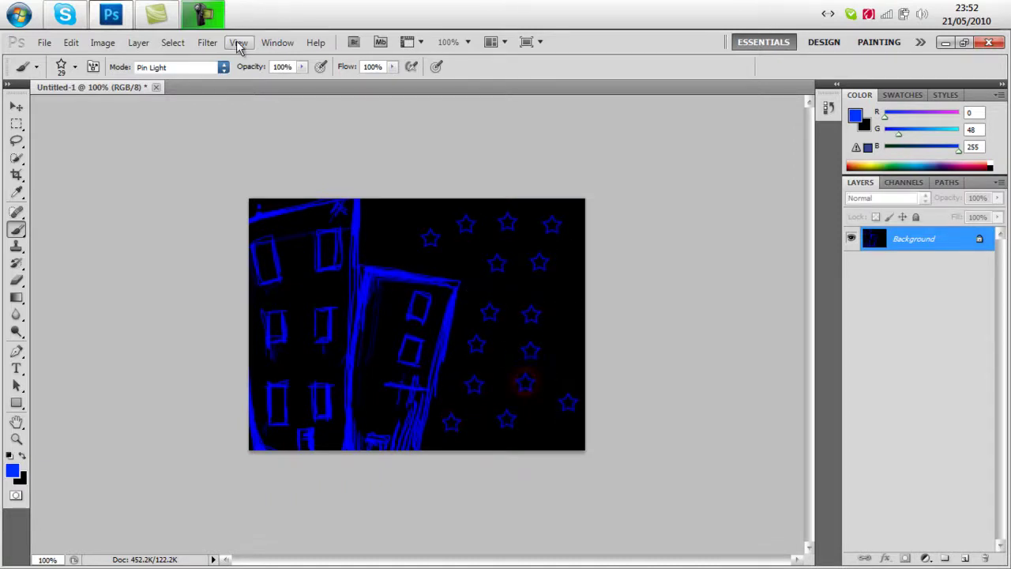
Open the Filter Gallery through Colored Pencil and preview the Artistic filters.
left_click(202, 44)
left_click(255, 163)
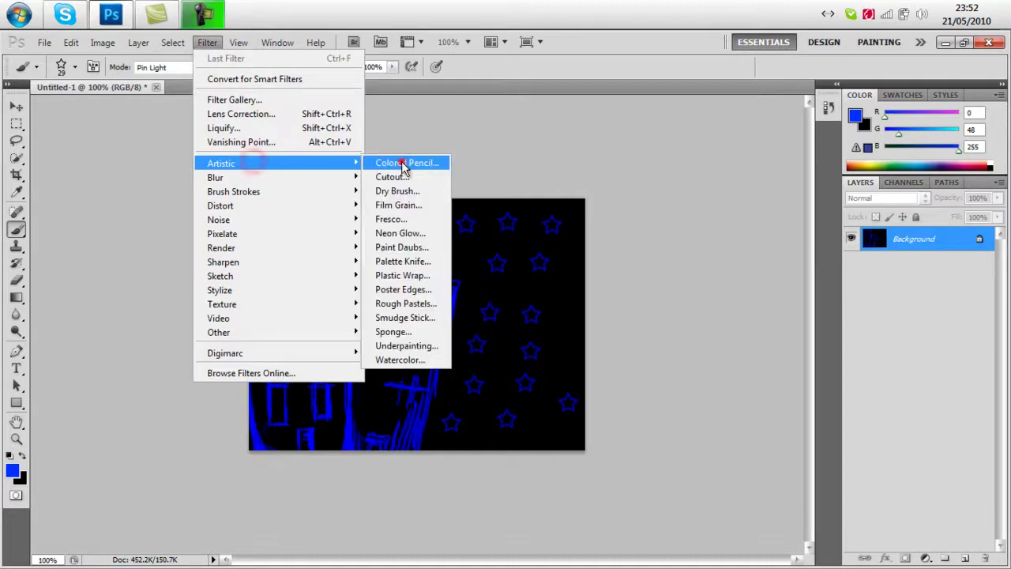
left_click(402, 162)
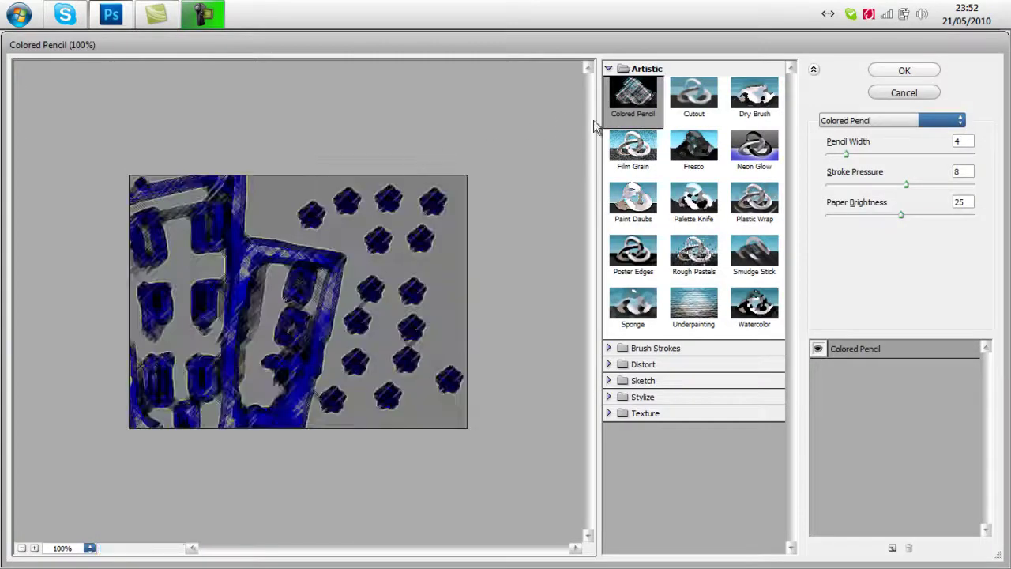
left_click(707, 112)
left_click(764, 107)
left_click(633, 146)
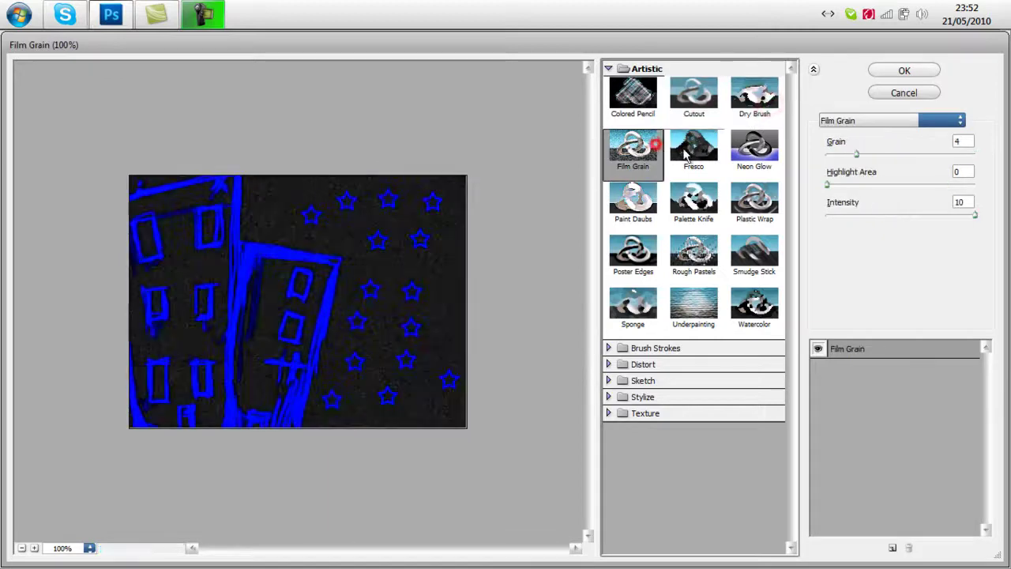
left_click(740, 156)
left_click(633, 202)
left_click(750, 207)
left_click(694, 253)
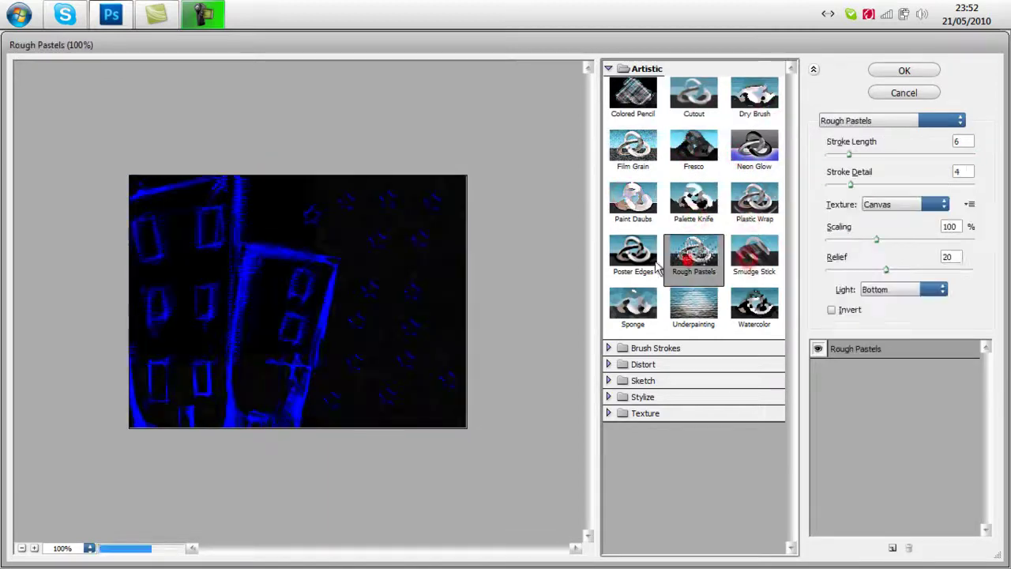
left_click(635, 316)
left_click(693, 313)
left_click(755, 316)
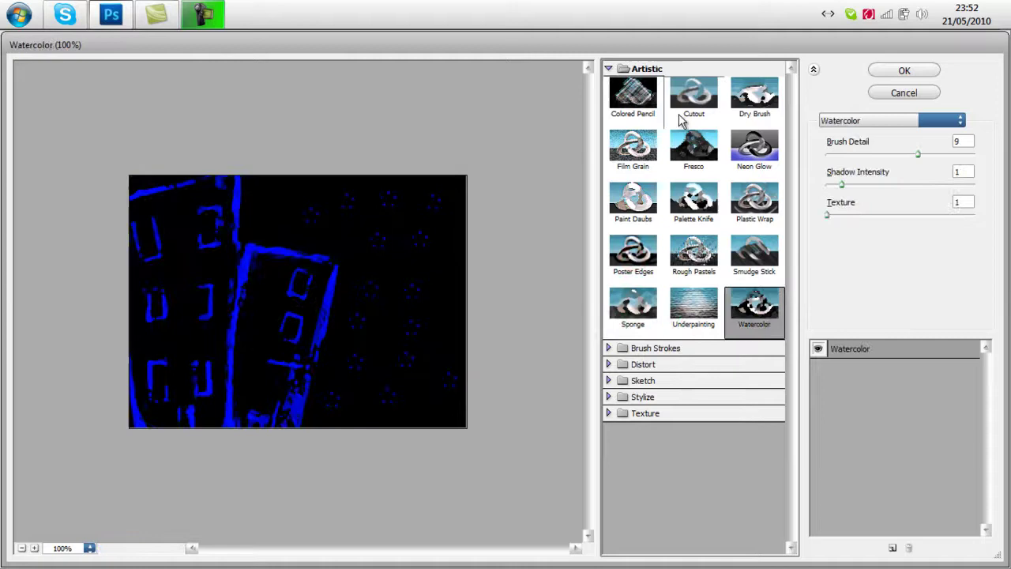
Preview the Stylize and Sketch filters, then apply Sketch > Photocopy.
left_click(668, 71)
left_click(655, 134)
left_click(647, 160)
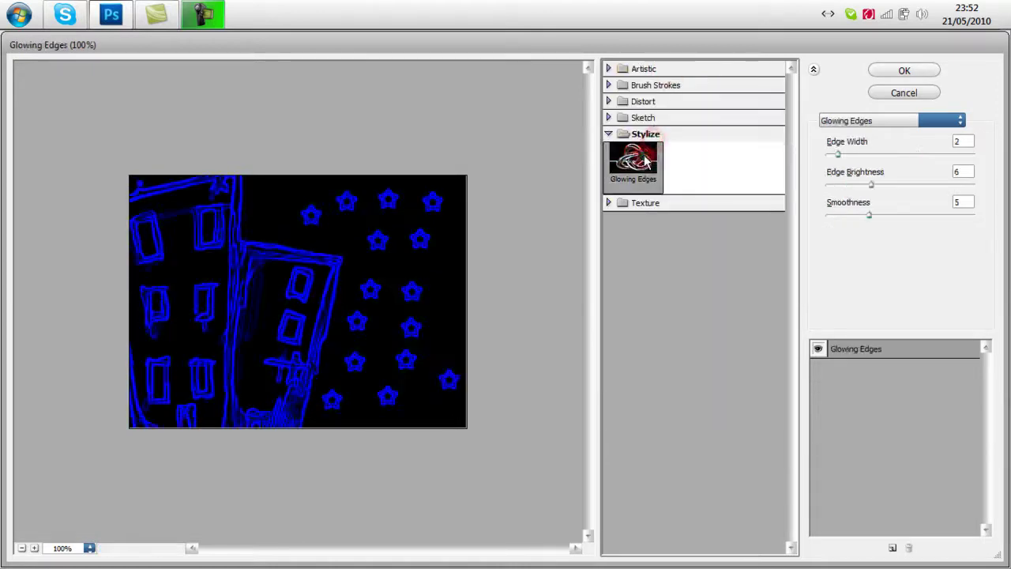
left_click(643, 117)
left_click(633, 146)
left_click(693, 197)
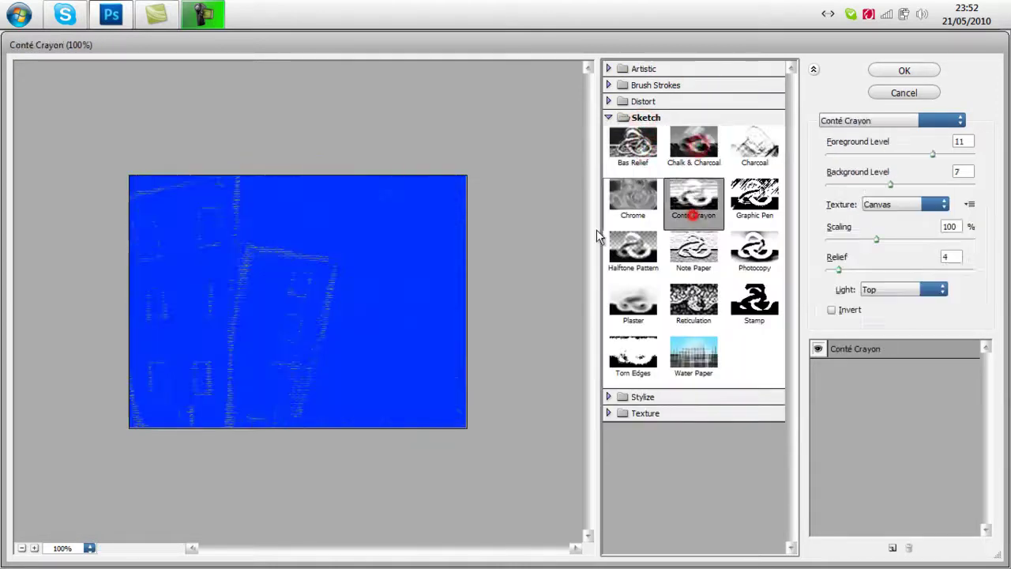
left_click(625, 251)
left_click(696, 253)
left_click(626, 251)
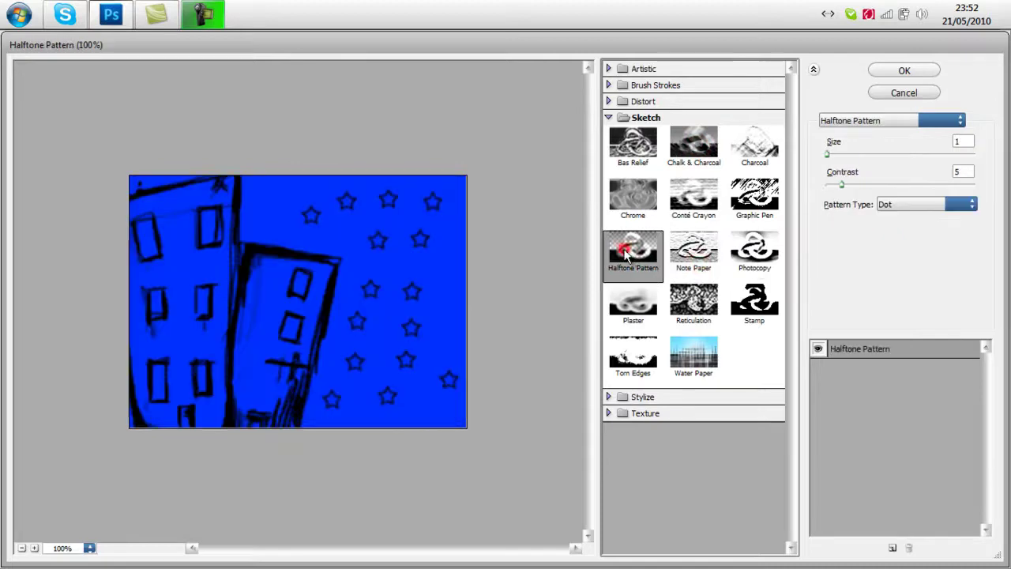
left_click(755, 260)
left_click(763, 297)
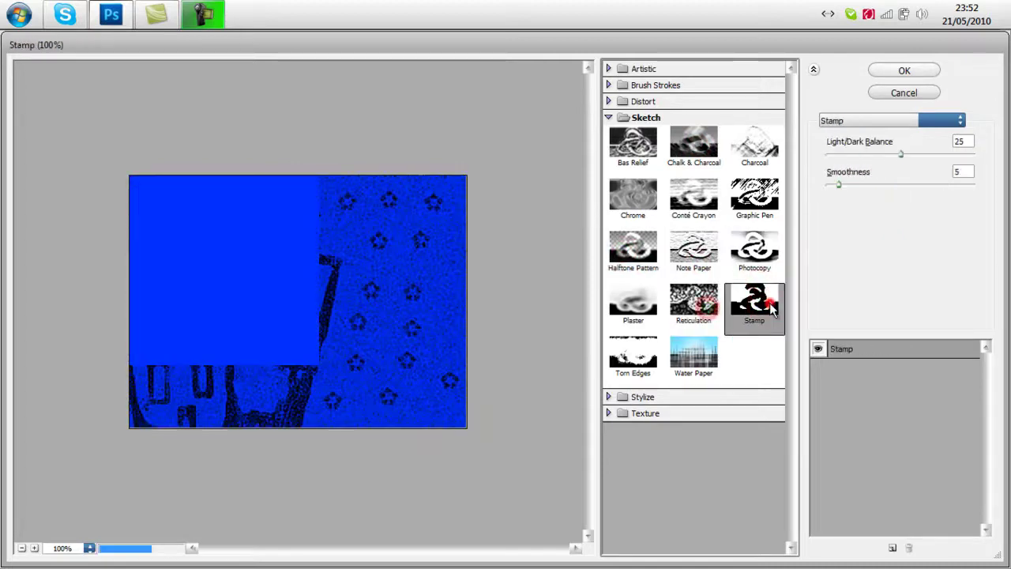
left_click(760, 267)
left_click(904, 70)
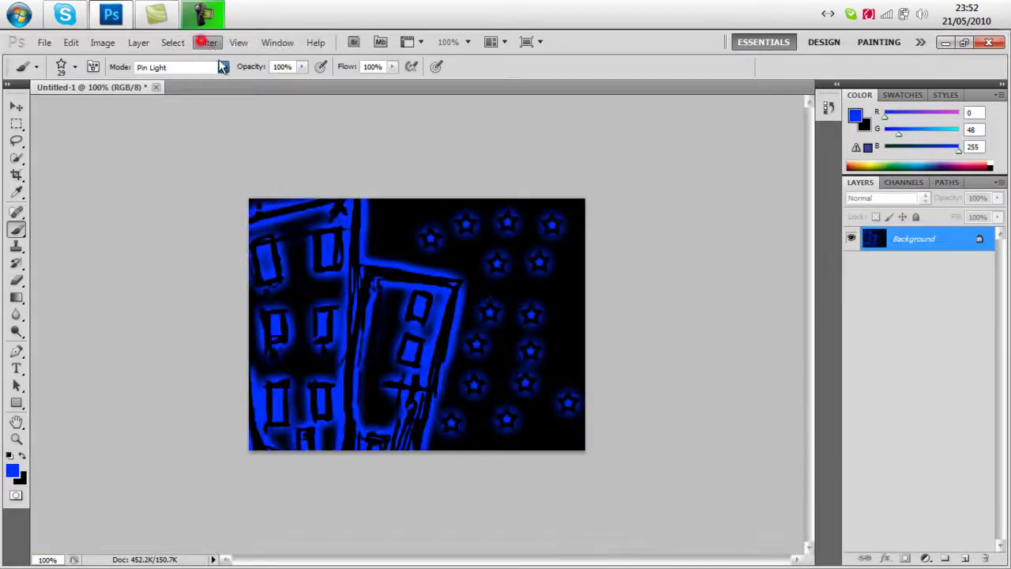
left_click(207, 42)
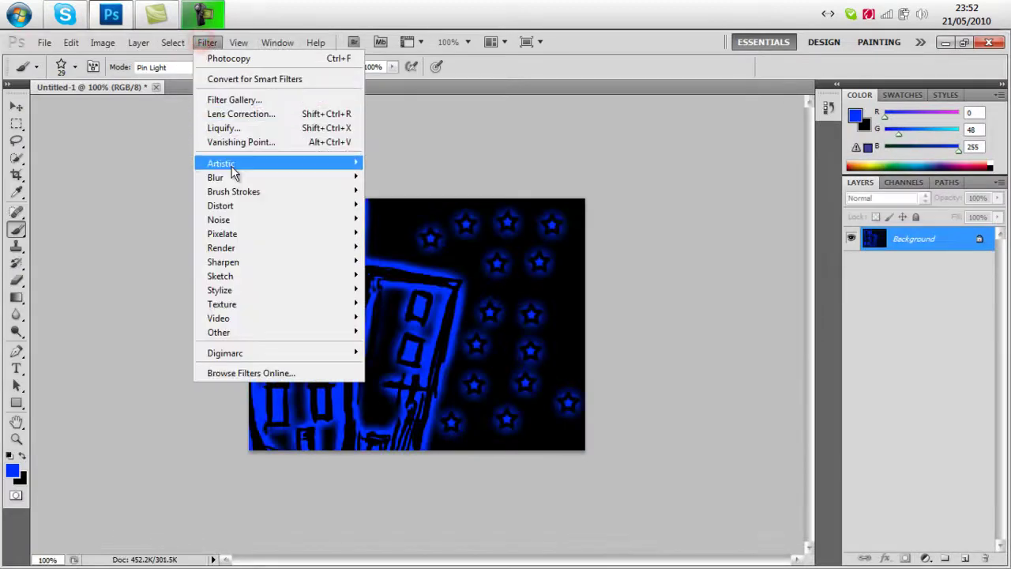
left_click(232, 164)
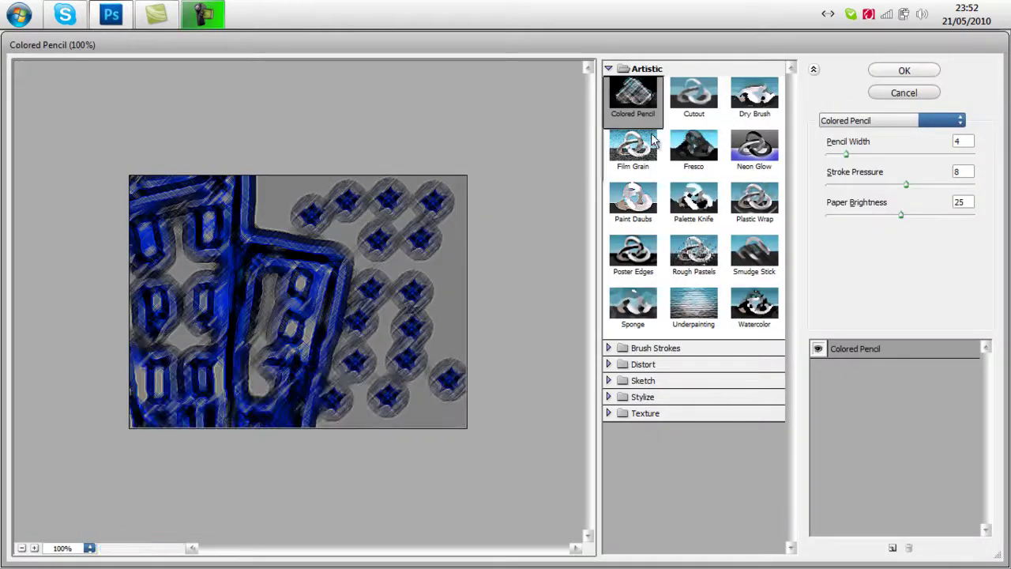
left_click(679, 107)
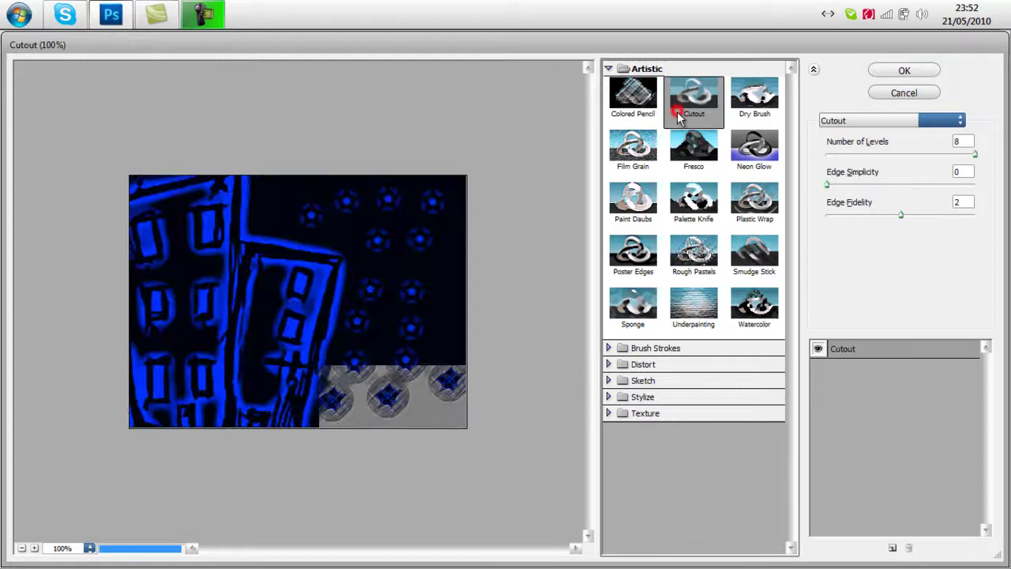
left_click(691, 150)
left_click(707, 190)
left_click(755, 147)
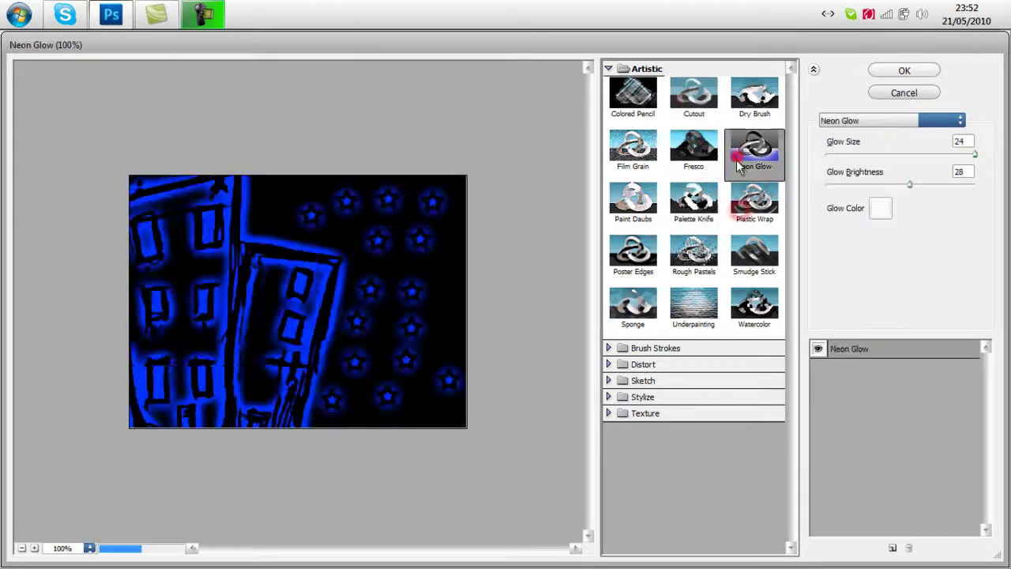
left_click(752, 206)
left_click(747, 251)
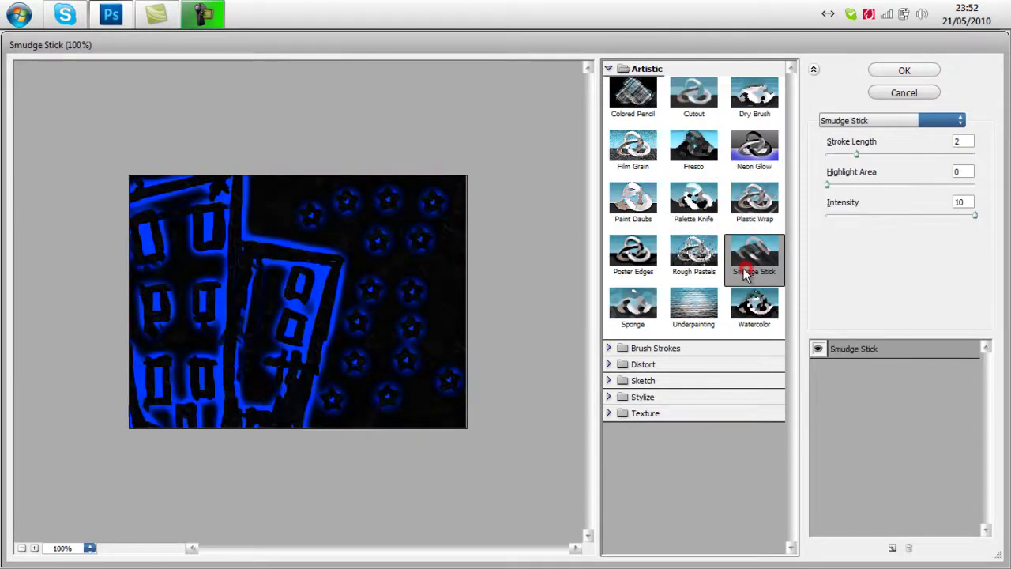
left_click(694, 253)
left_click(633, 304)
left_click(755, 305)
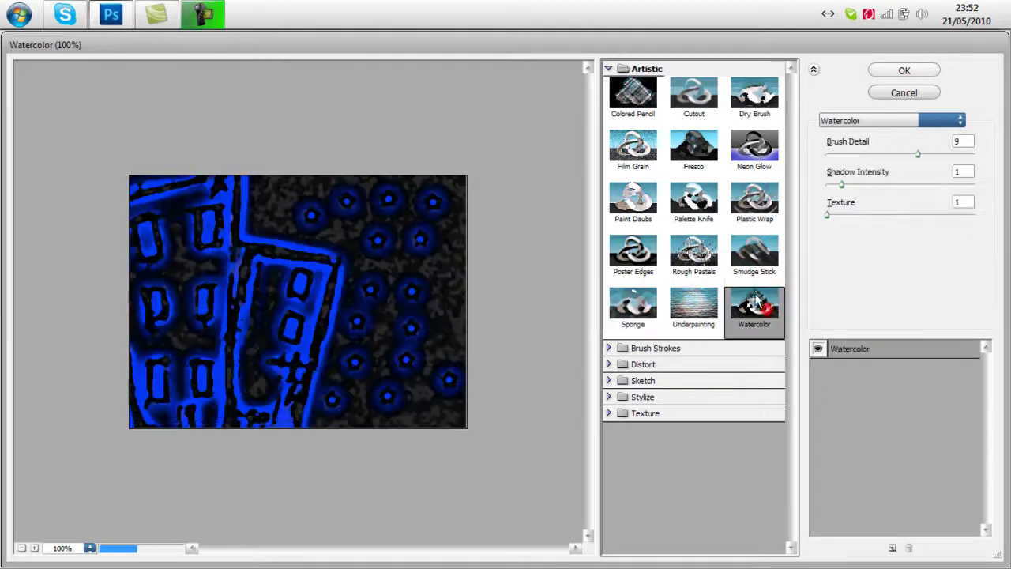
left_click(672, 70)
left_click(644, 118)
left_click(633, 147)
left_click(694, 146)
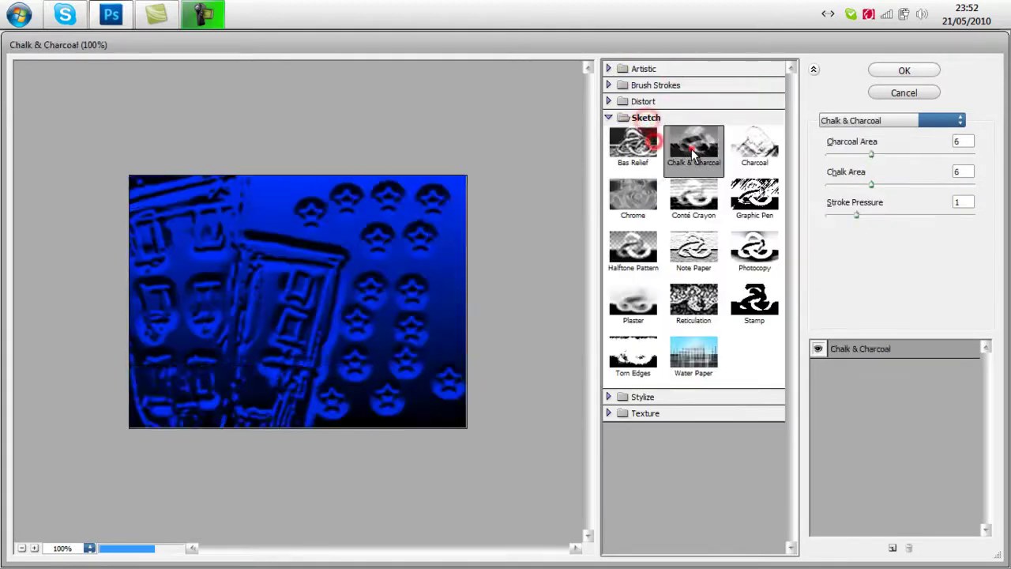
left_click(754, 198)
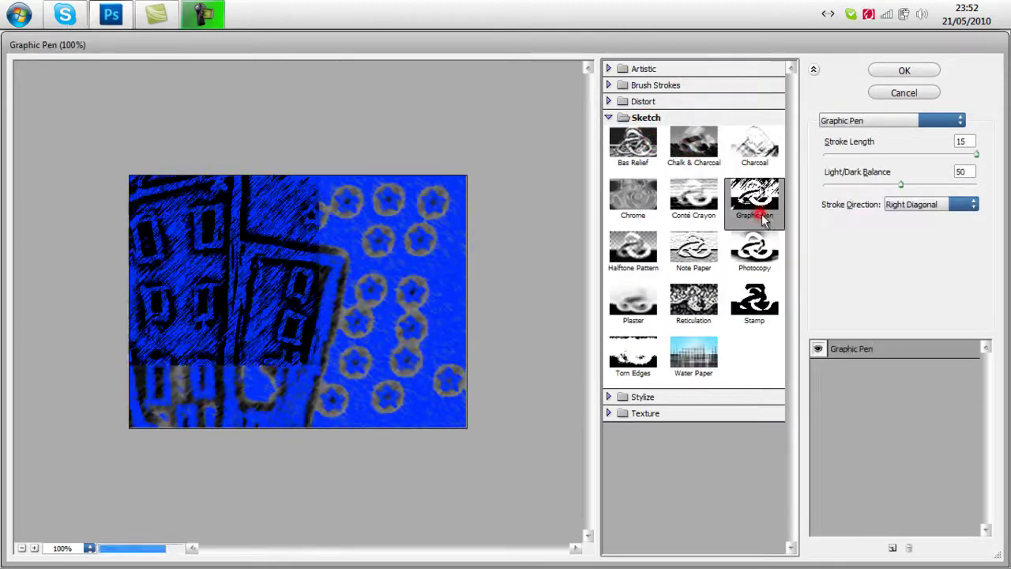
left_click(763, 271)
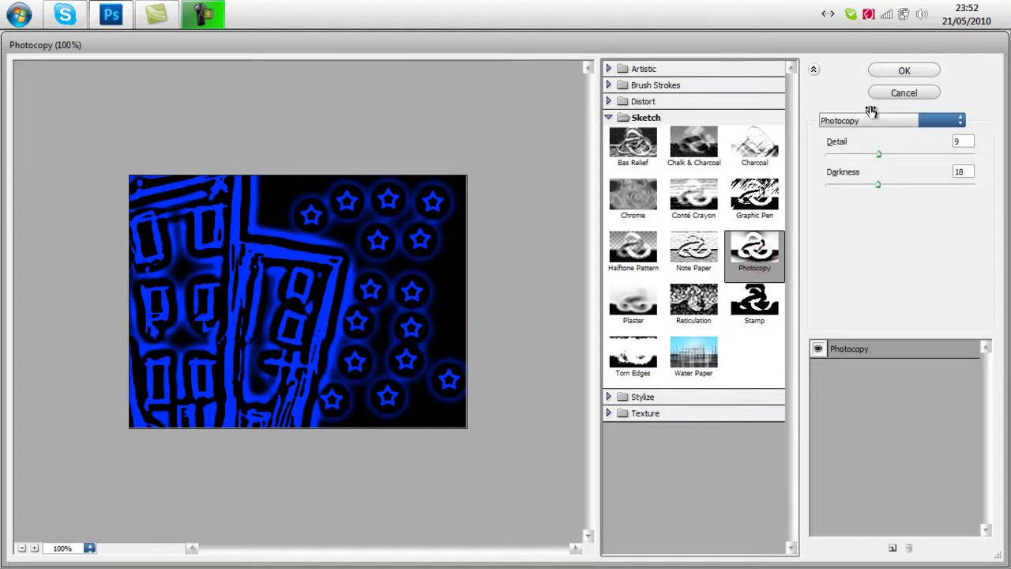
left_click(694, 300)
left_click(633, 300)
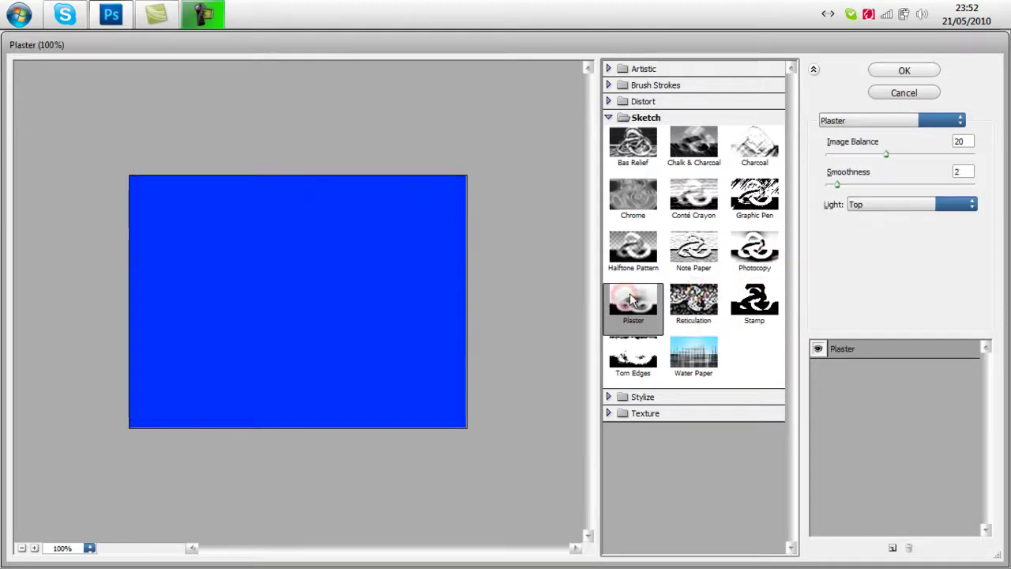
left_click(881, 94)
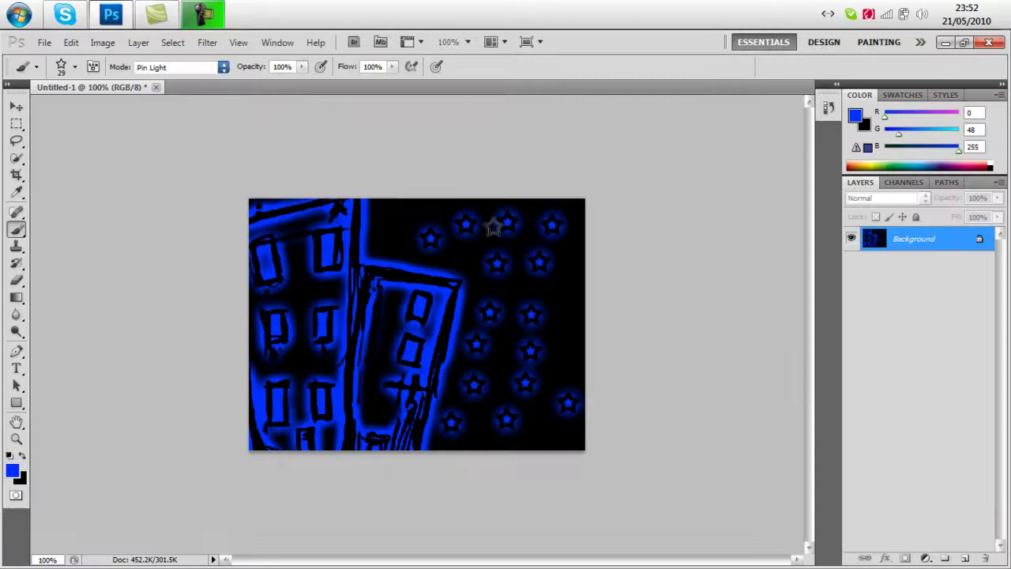
Select the Type tool and delete an accidental empty text layer.
left_click(17, 369)
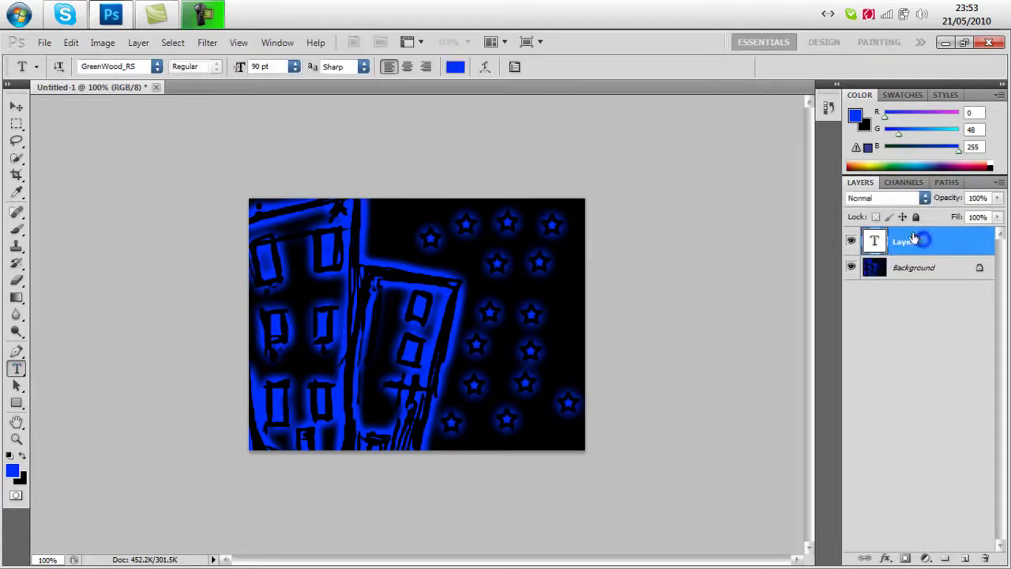
left_click(877, 239)
right_click(905, 247)
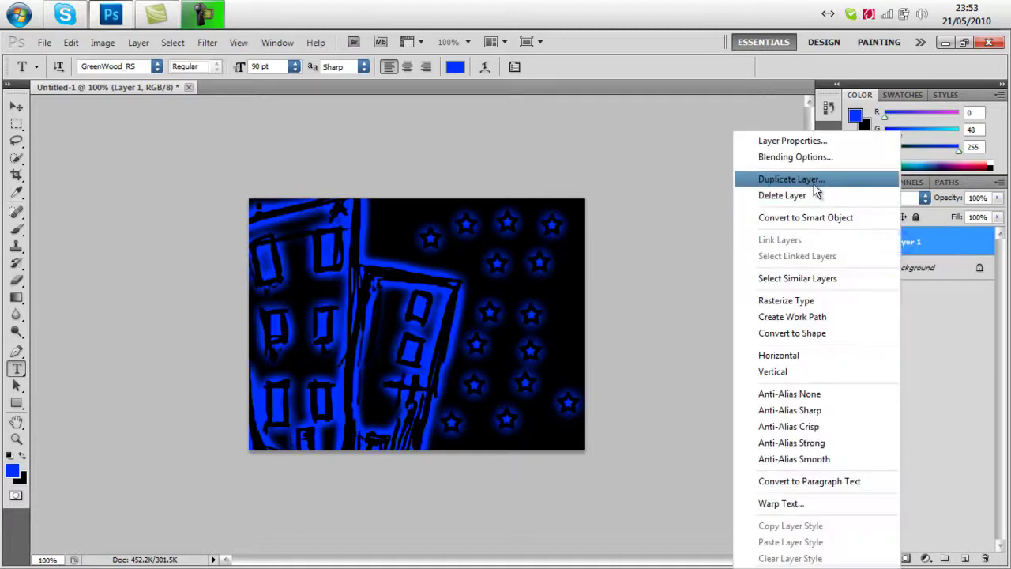
left_click(813, 196)
left_click(489, 243)
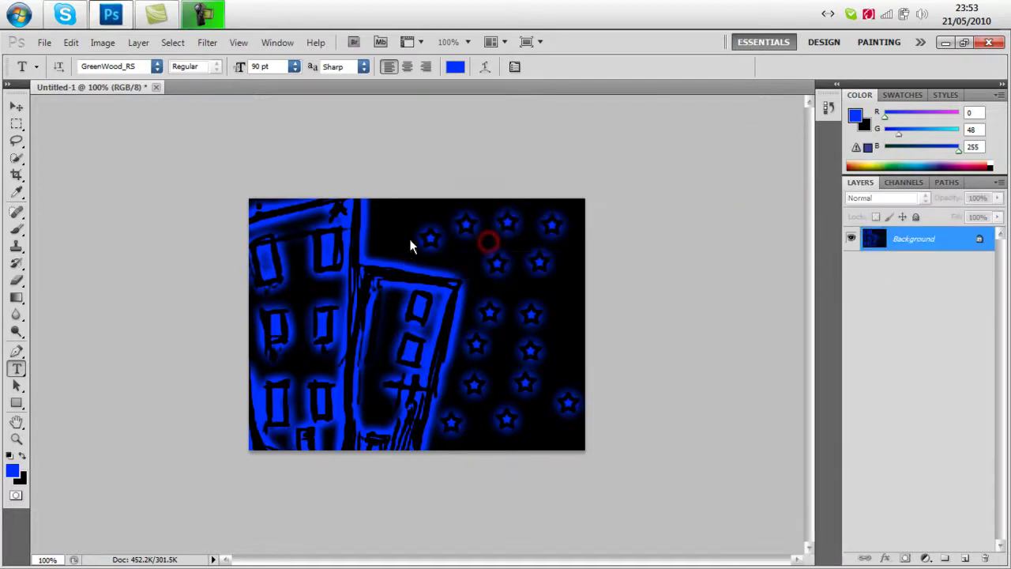
Type 'Hello' in a text box over the upper middle and move it up and right.
left_click_drag(348, 228, 576, 371)
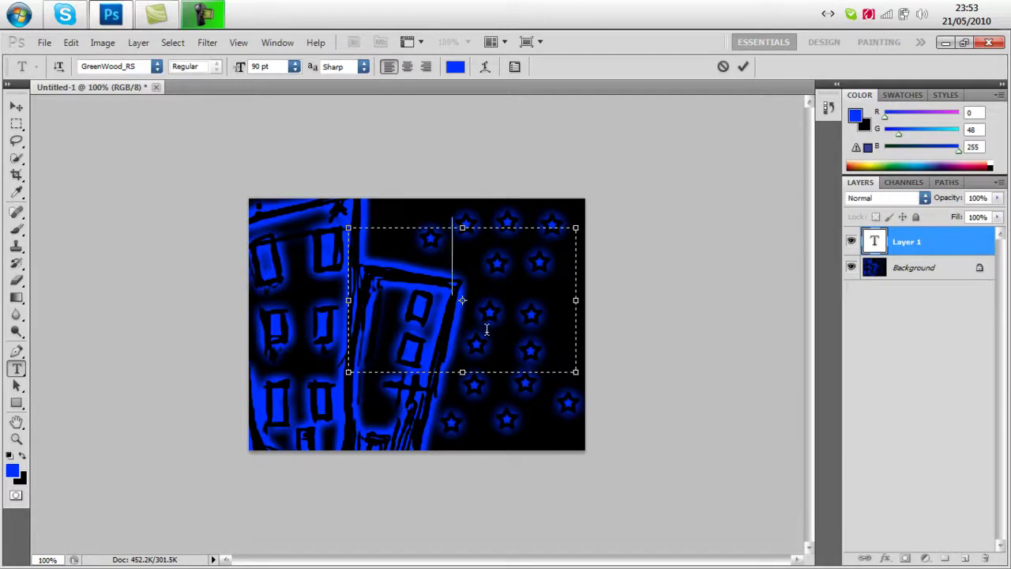
type("He")
key("BackSpace")
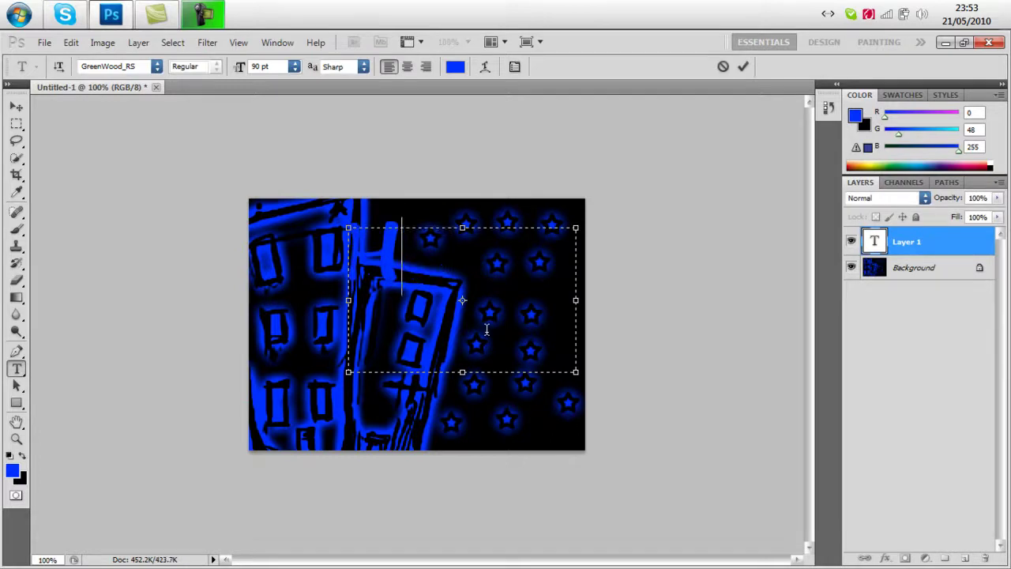
type("ello")
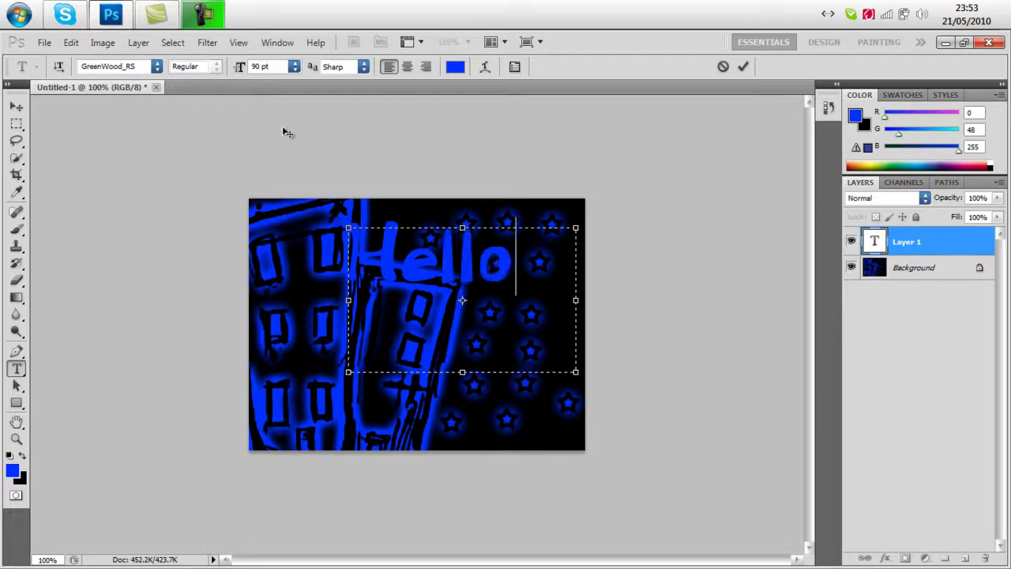
left_click(16, 105)
left_click_drag(404, 256, 461, 237)
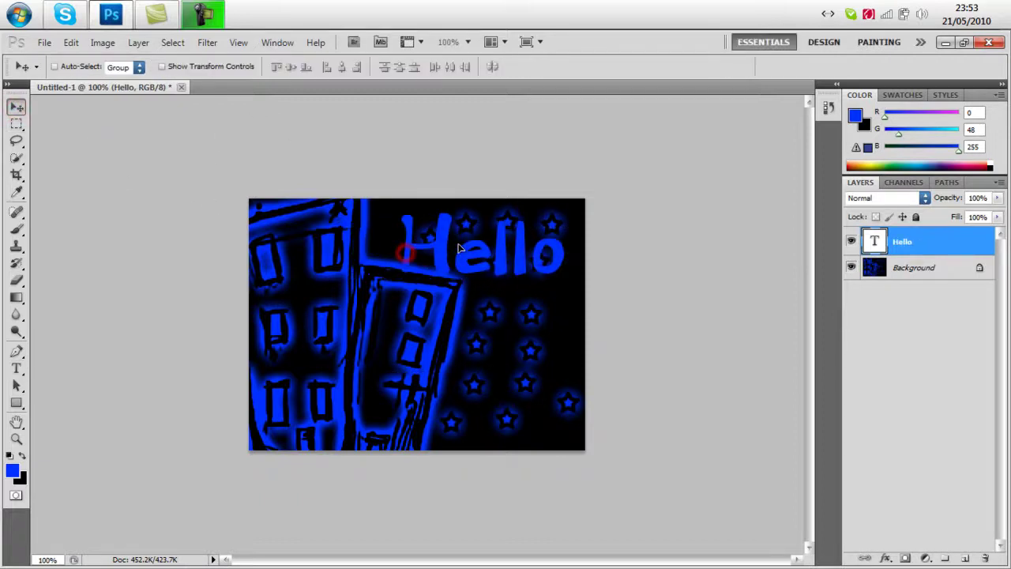
Open Blending Options for the Hello layer and enable the Stroke effect.
right_click(919, 246)
left_click(861, 162)
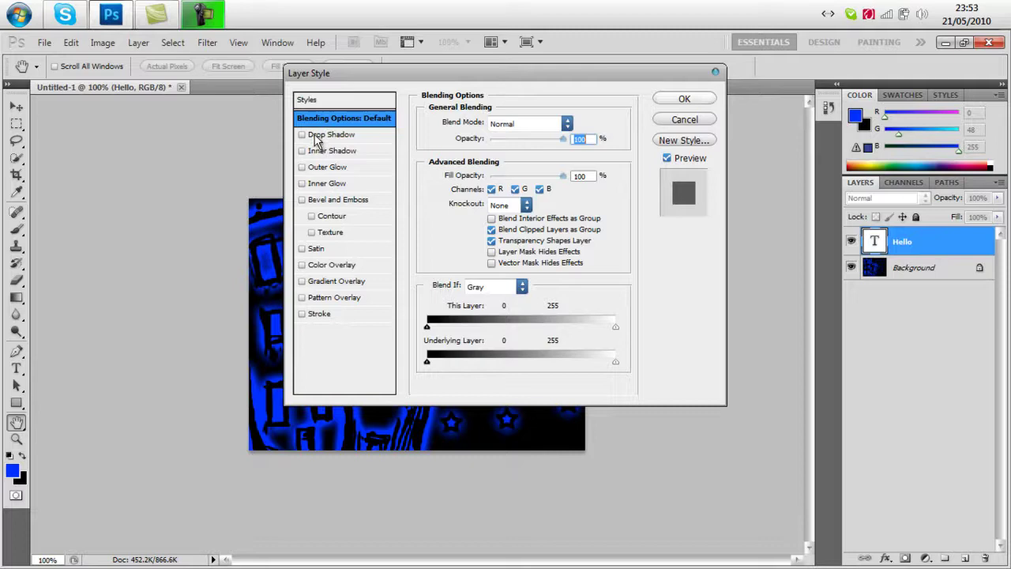
left_click(311, 315)
left_click(319, 314)
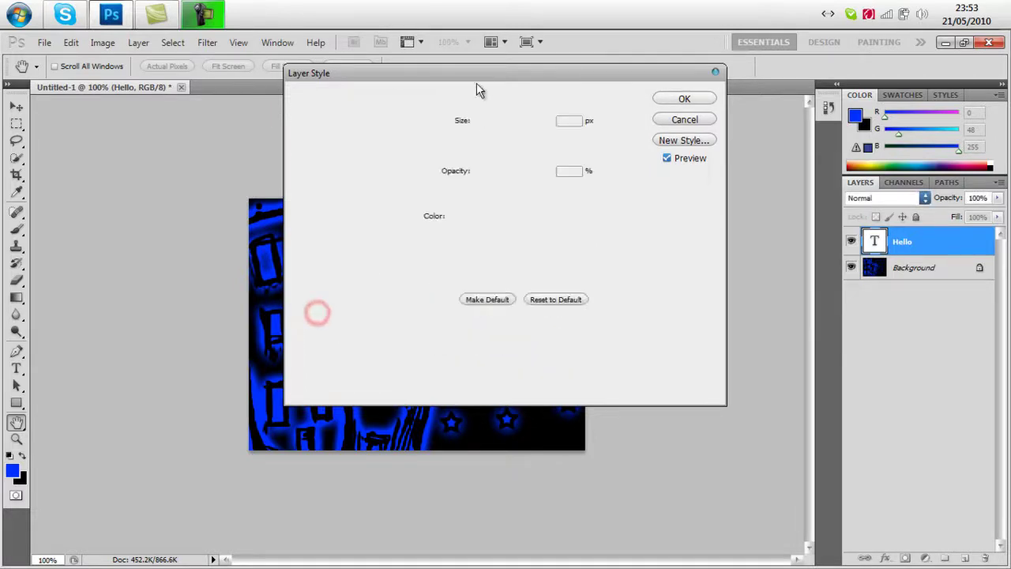
left_click_drag(479, 81, 800, 163)
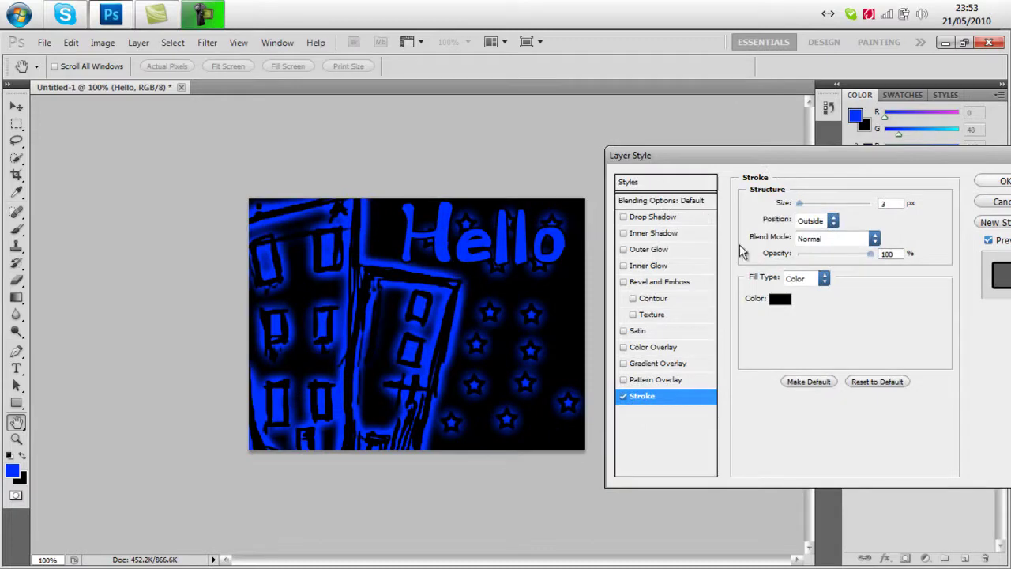
Set the stroke colour to bright red and apply the layer style.
left_click(779, 299)
left_click(495, 258)
left_click(503, 181)
left_click_drag(505, 101, 586, 113)
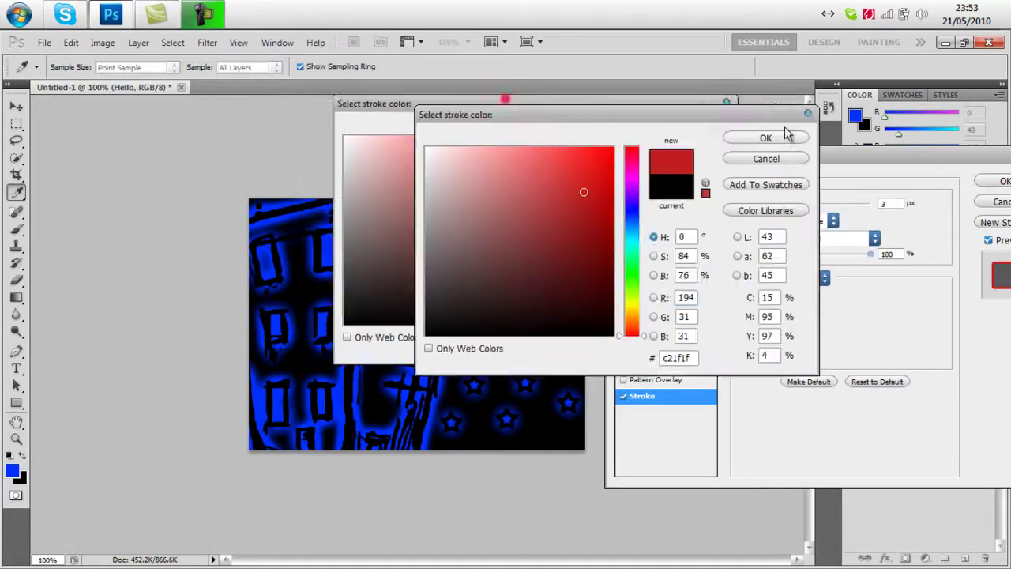
left_click_drag(786, 114, 984, 125)
mouse_move(716, 229)
left_mouse_down()
mouse_move(634, 301)
mouse_move(627, 189)
mouse_move(806, 162)
left_mouse_up()
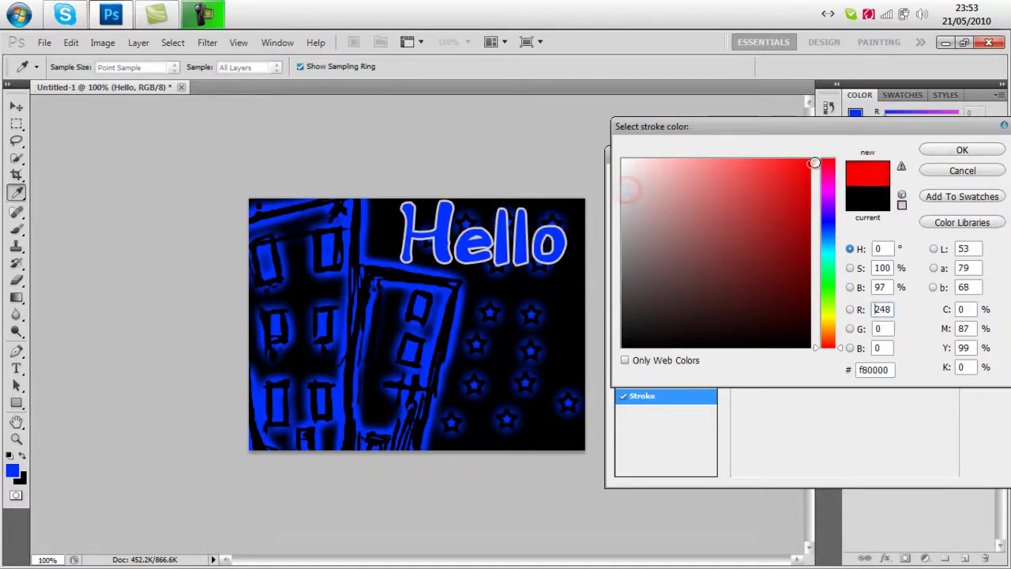
left_click(962, 152)
left_click(992, 182)
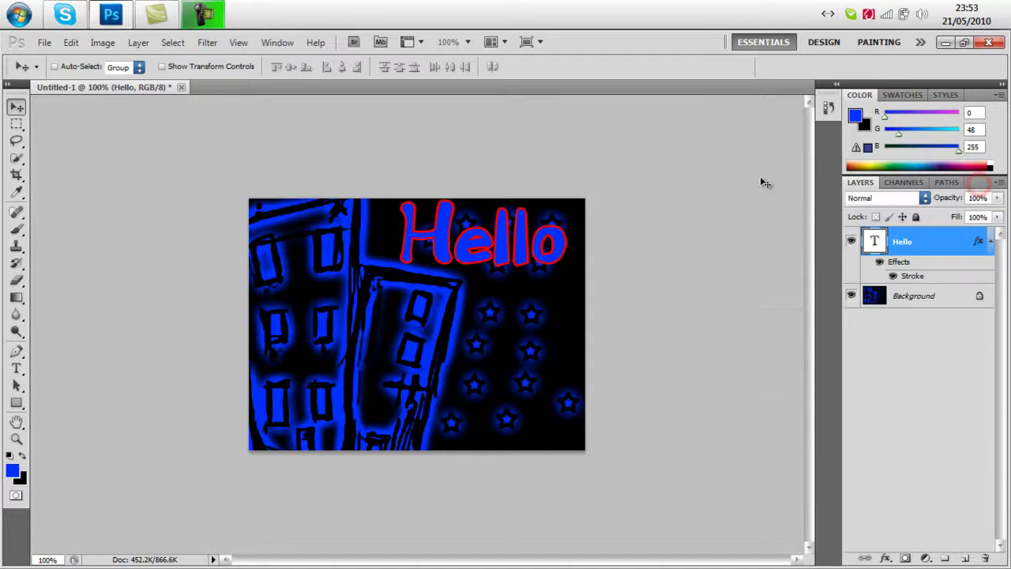
Rasterize Hello, preview several Artistic filters on it, and leave the gallery unapplied.
left_click(204, 43)
left_click(296, 171)
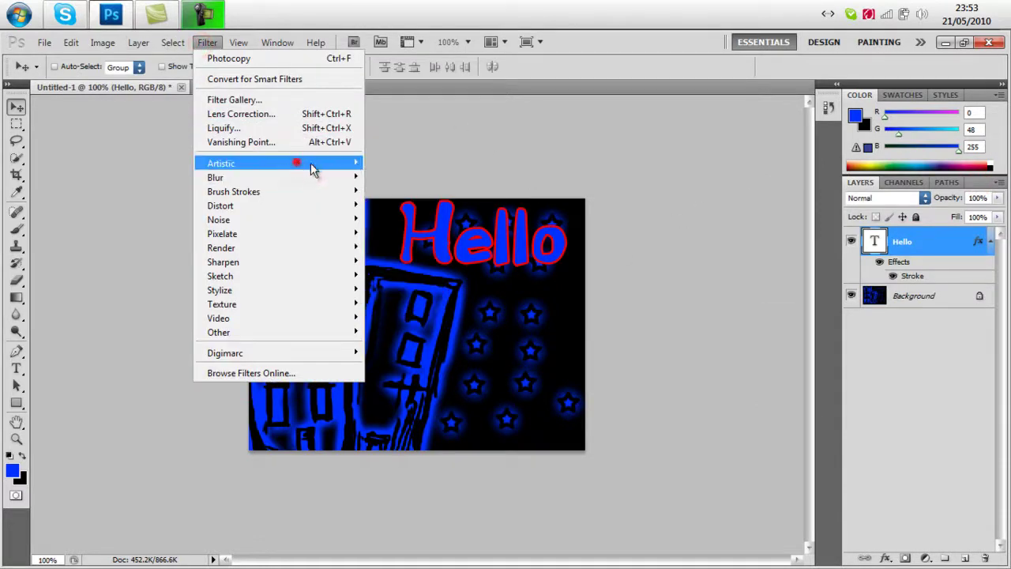
left_click(391, 164)
left_click(510, 250)
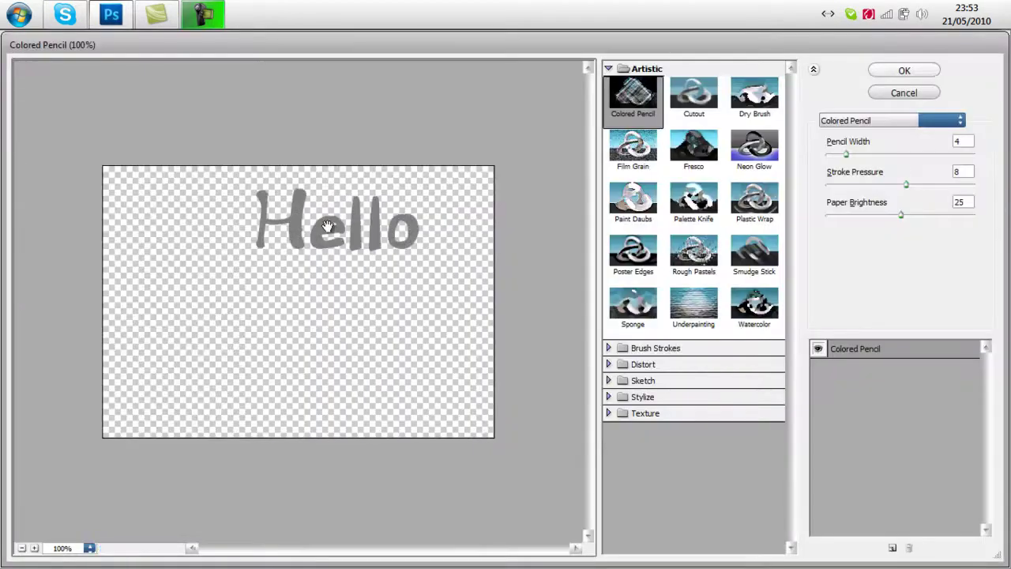
left_click(686, 101)
left_click(640, 301)
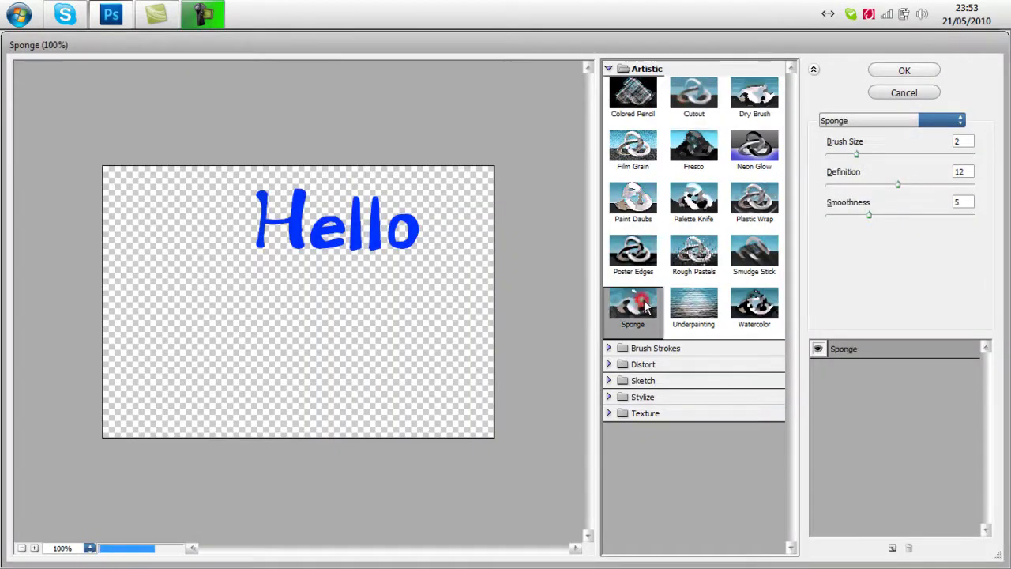
left_click(751, 304)
left_click(695, 298)
left_click(687, 253)
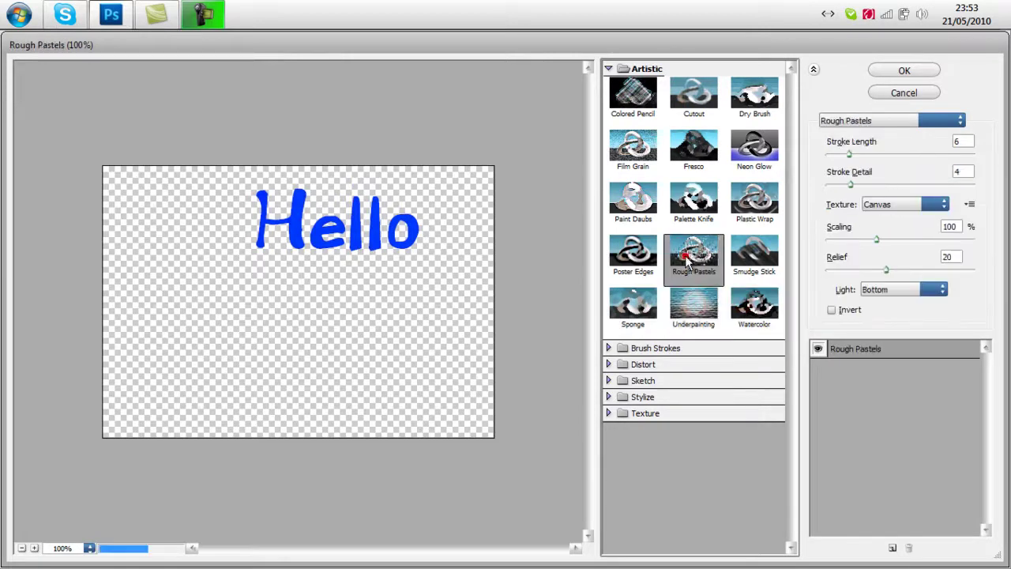
left_click(640, 257)
left_click(636, 313)
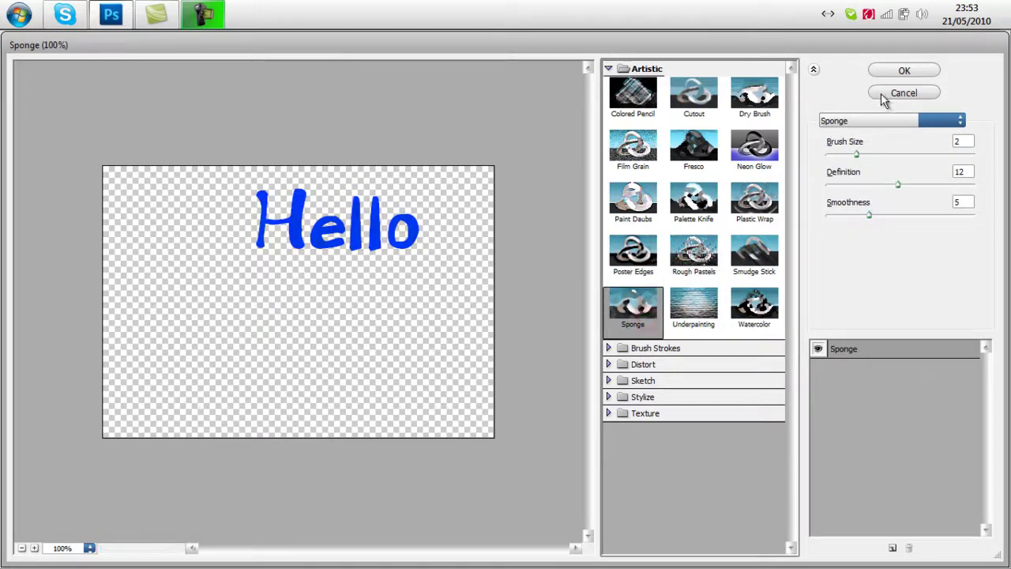
left_click(900, 70)
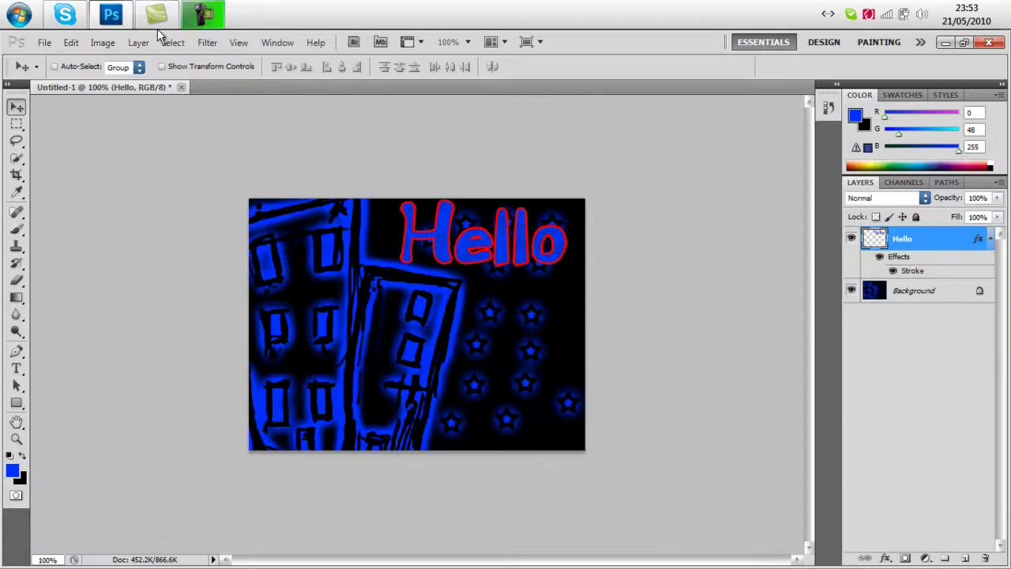
Reopen the Filter Gallery and preview more Artistic filters on Hello.
left_click(207, 42)
left_click(221, 162)
left_click(382, 163)
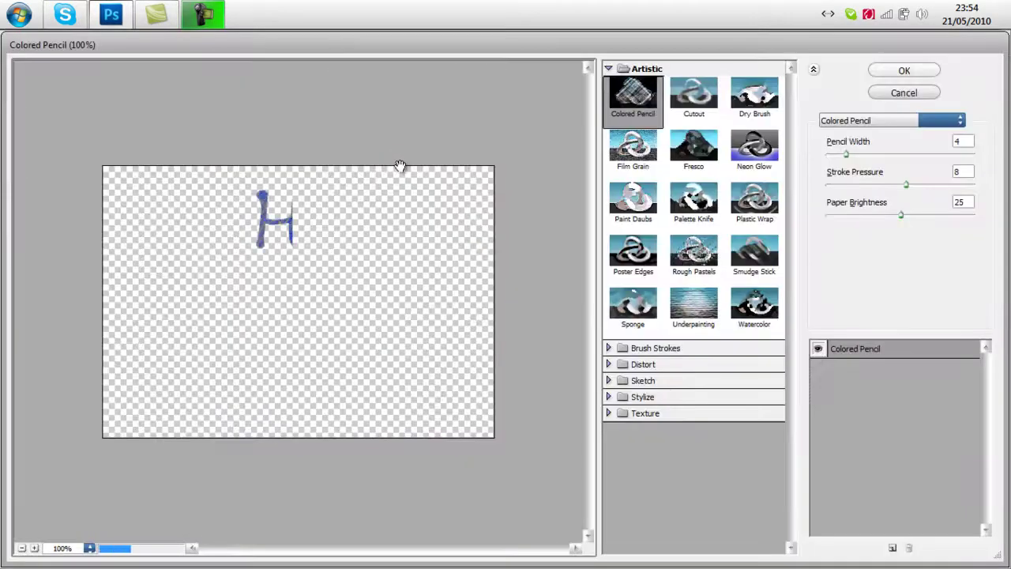
left_click(699, 214)
left_click(762, 207)
left_click(754, 251)
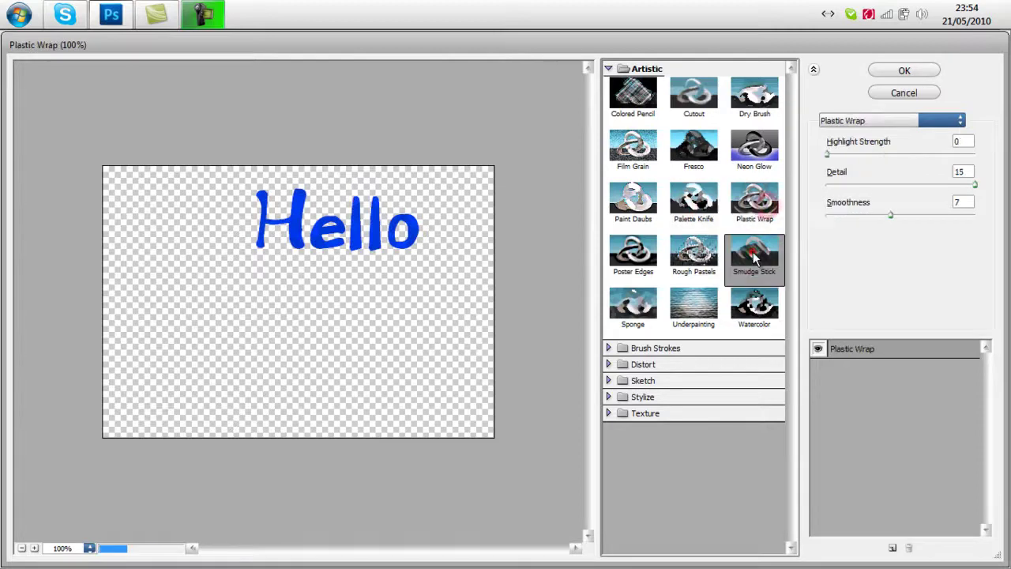
left_click(696, 252)
left_click(684, 319)
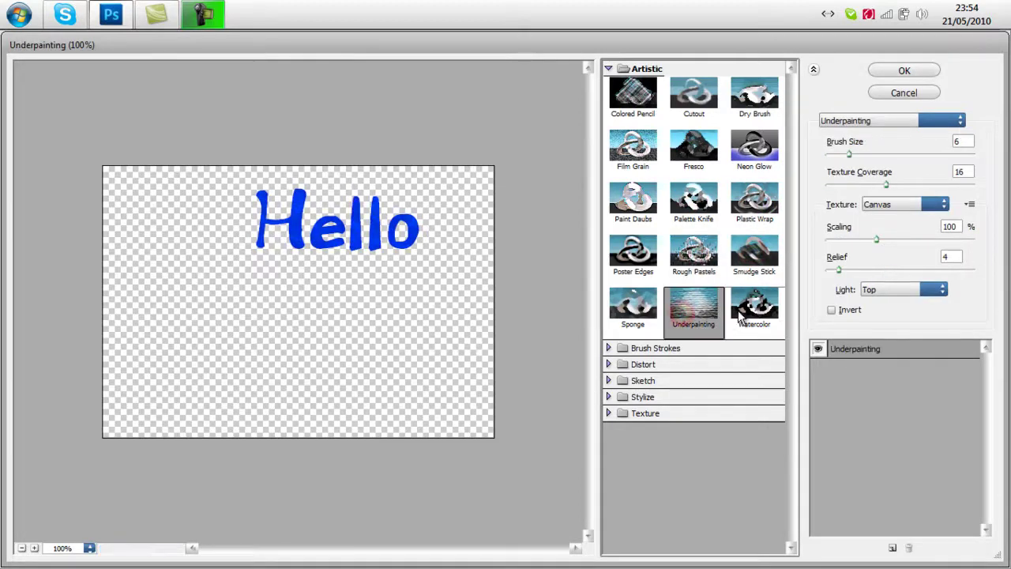
left_click(743, 312)
left_click(636, 307)
left_click(633, 255)
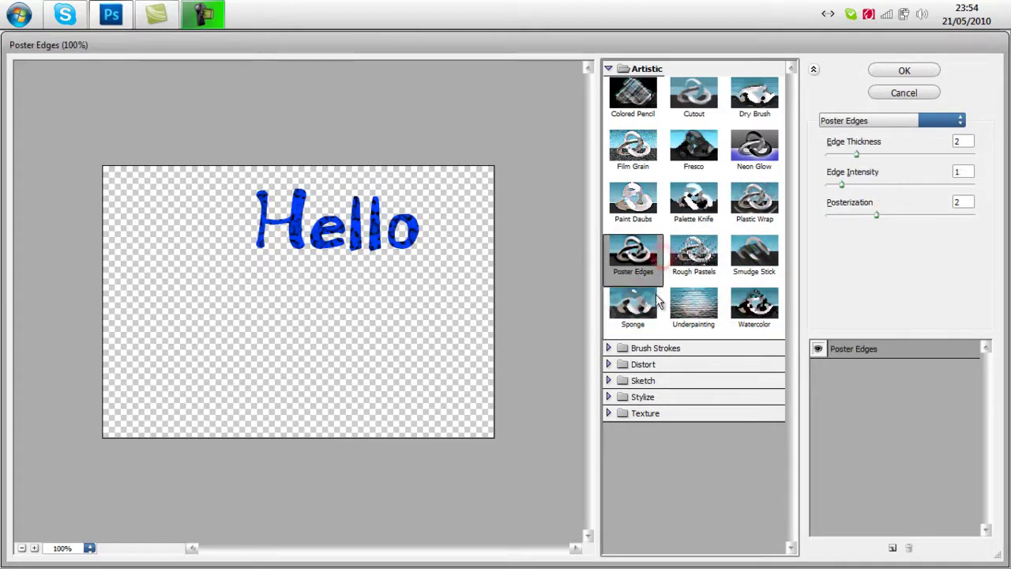
left_click(633, 199)
left_click(633, 146)
Apply the Brush Strokes > Ink Outlines filter to Hello.
left_click(678, 66)
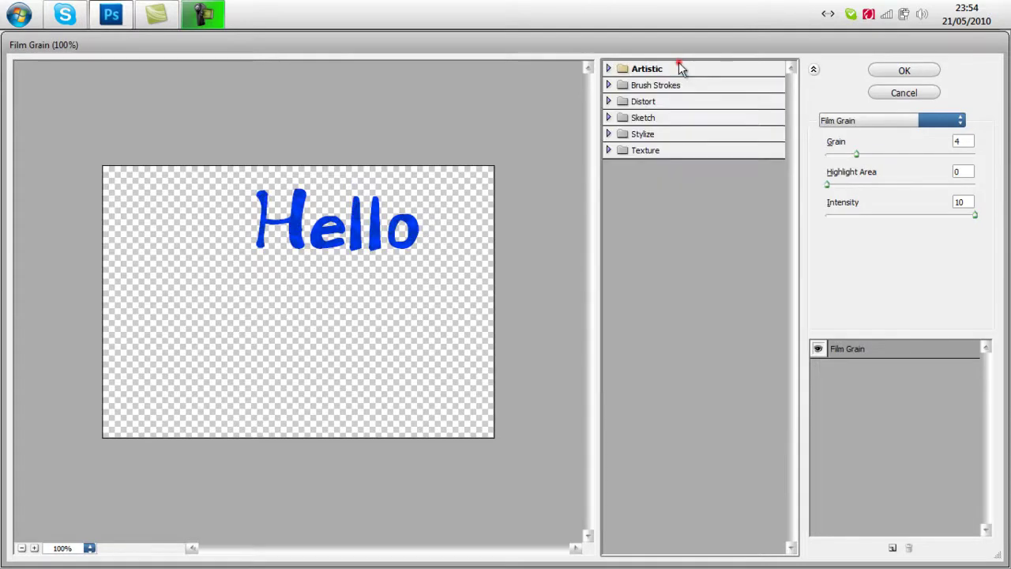
left_click(656, 85)
left_click(633, 110)
left_click(694, 109)
left_click(694, 162)
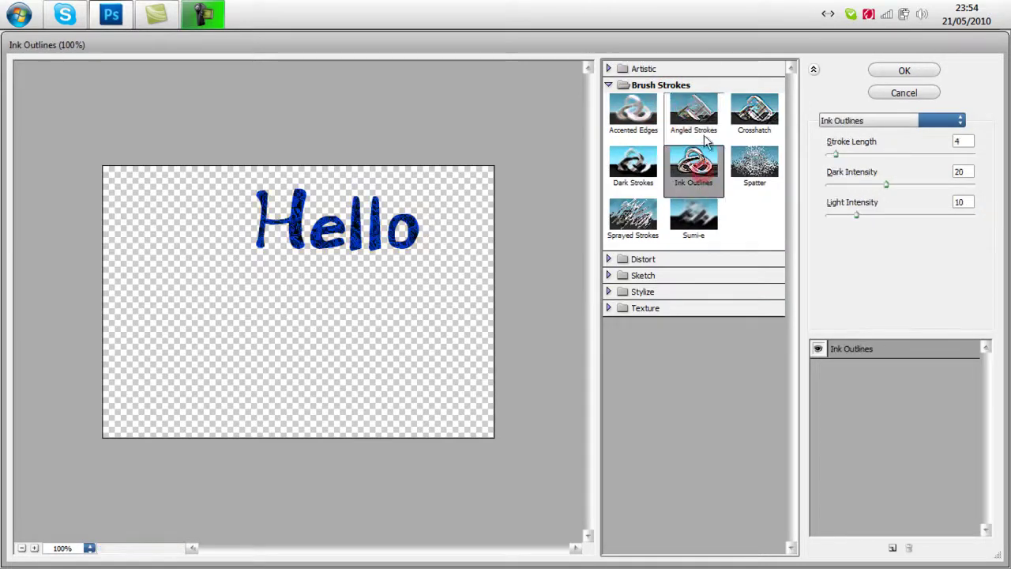
left_click(901, 70)
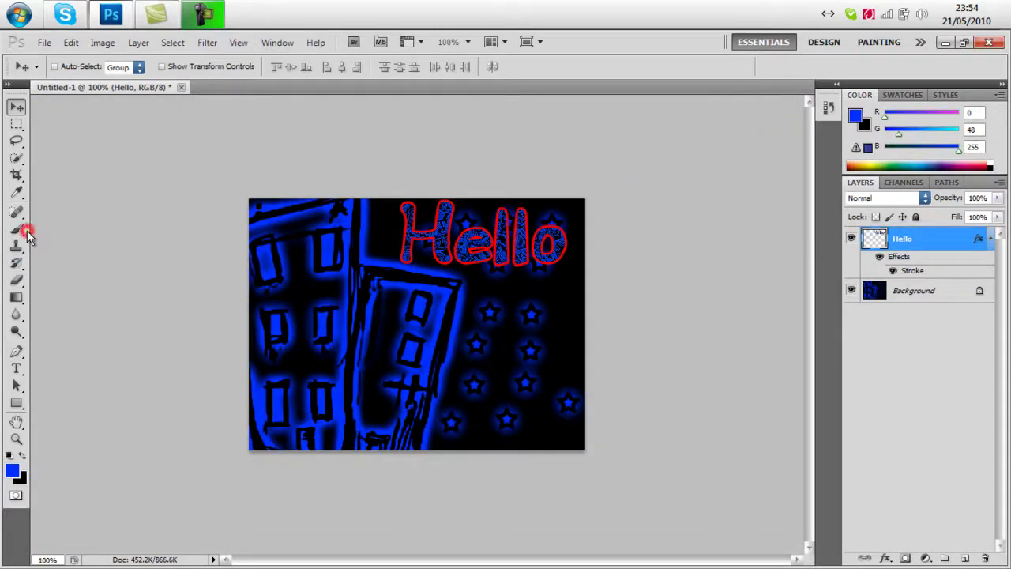
Select the Background layer and try the eraser, history, brush and healing tools.
left_click(915, 290)
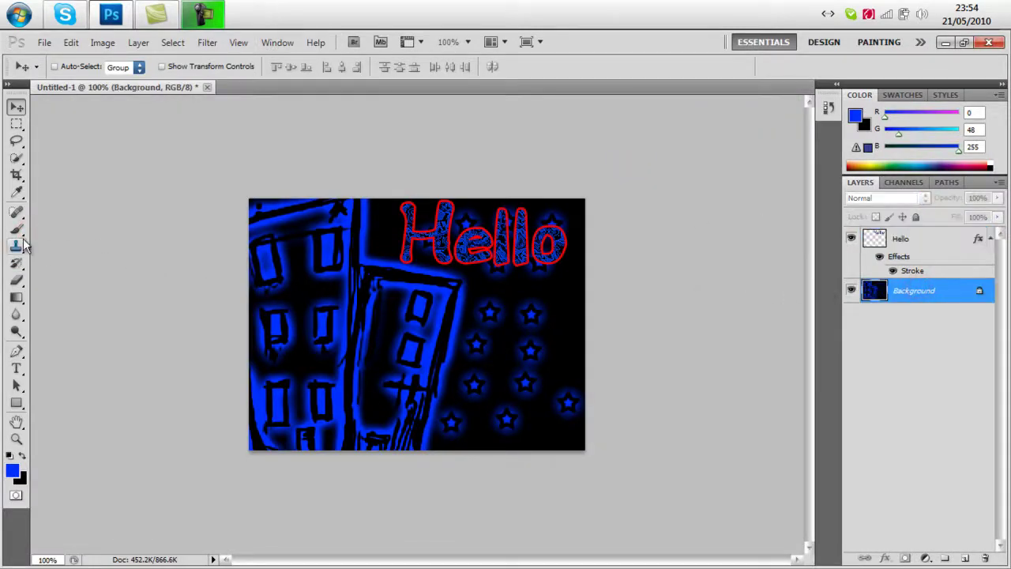
left_click(16, 282)
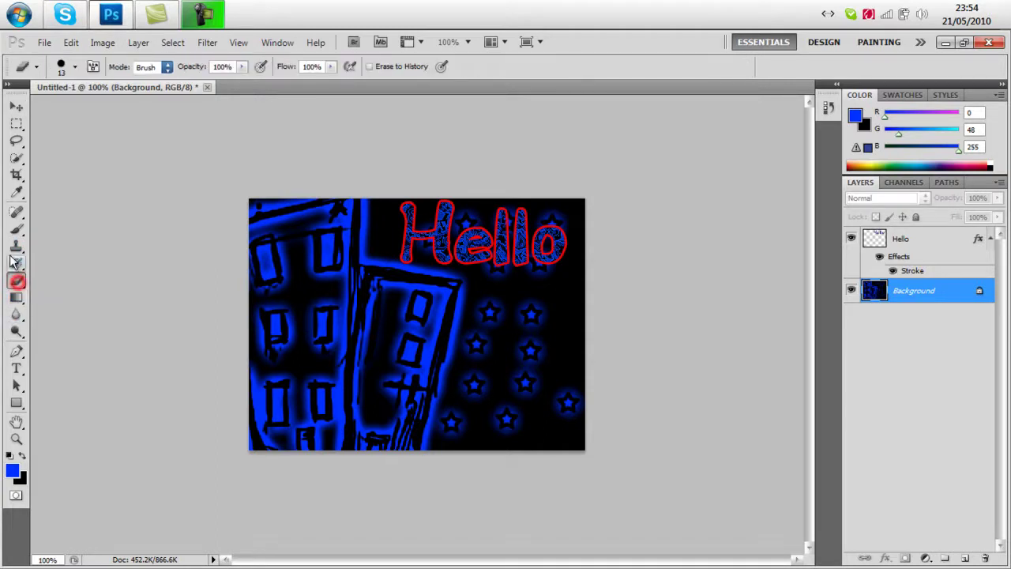
left_click(17, 264)
left_click(20, 229)
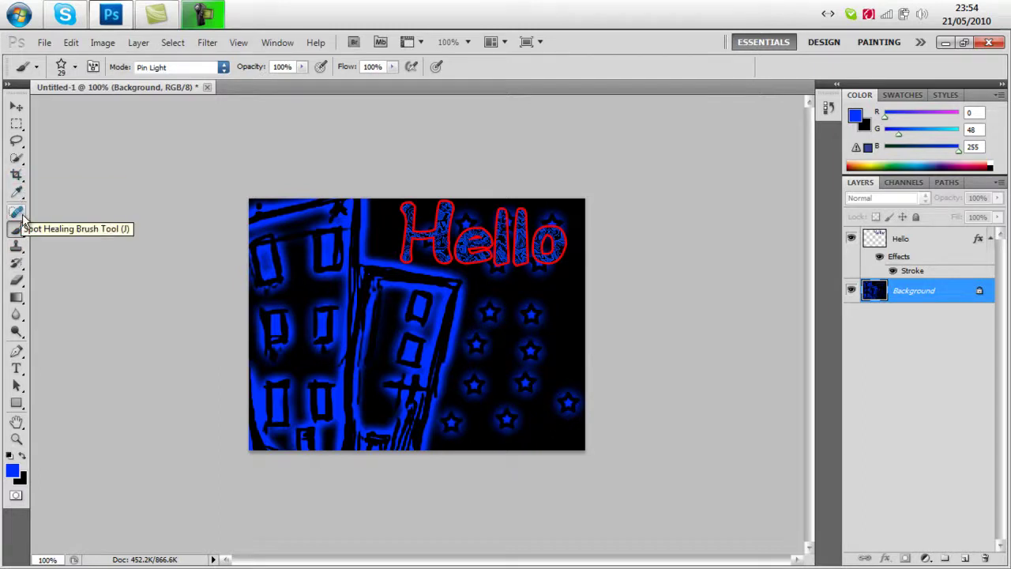
left_click(19, 214)
left_click(18, 230)
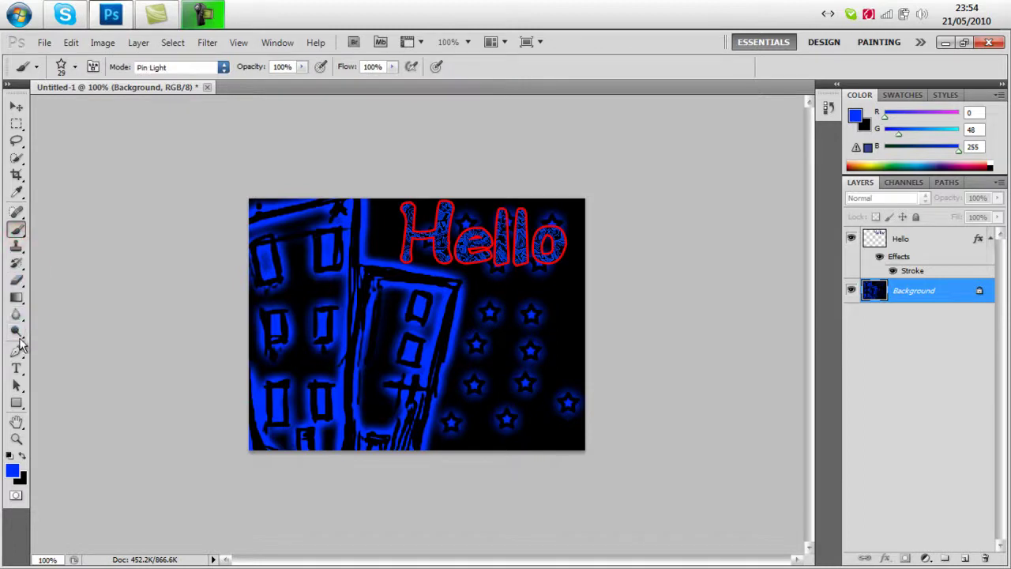
left_click(17, 192)
left_click(16, 210)
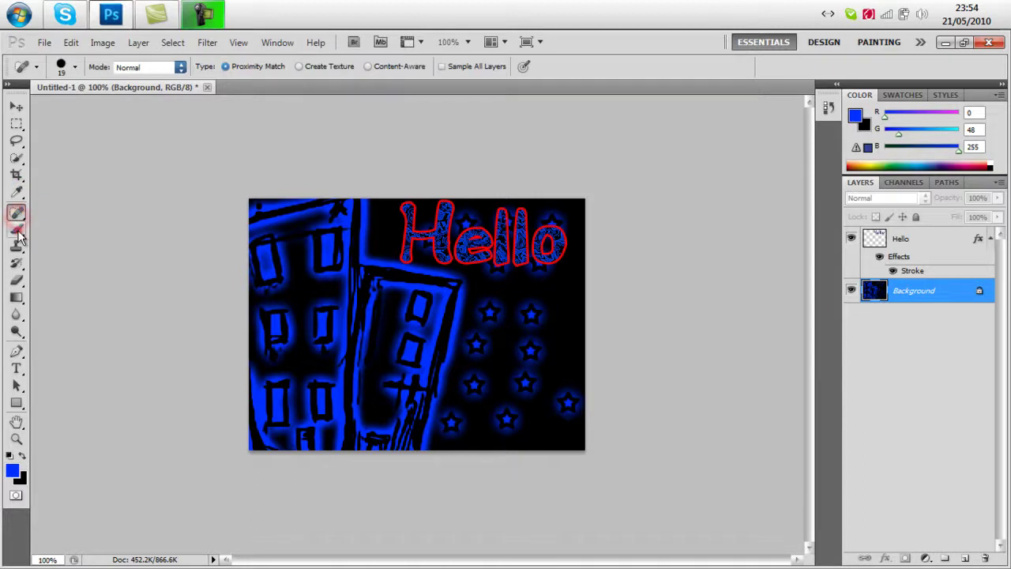
left_click(18, 230)
Browse the toolbar flyouts and choose the Smudge Tool from the Blur group.
left_click(17, 229)
left_click(16, 212)
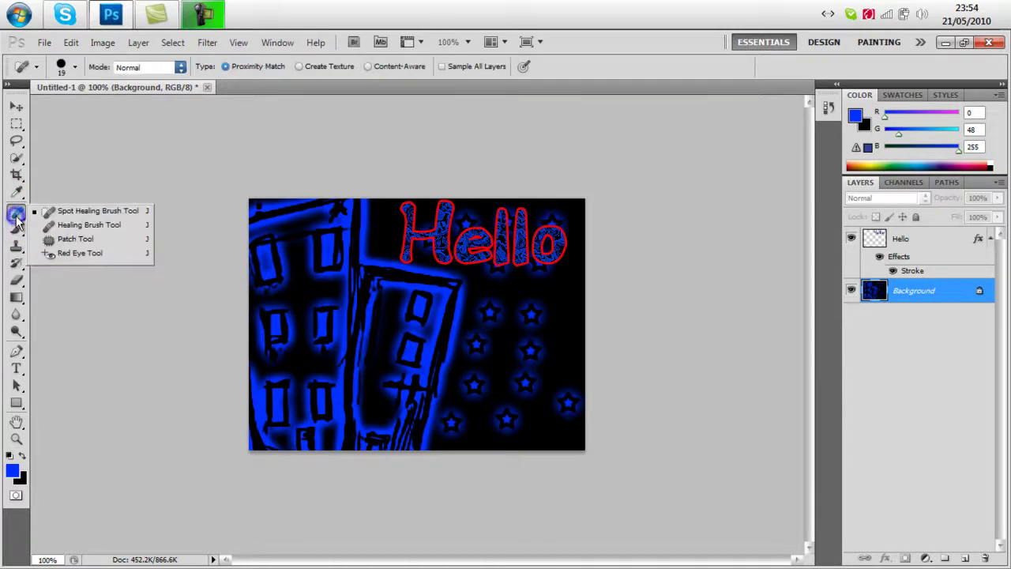
left_click(17, 194)
left_click(17, 214)
left_click(16, 230)
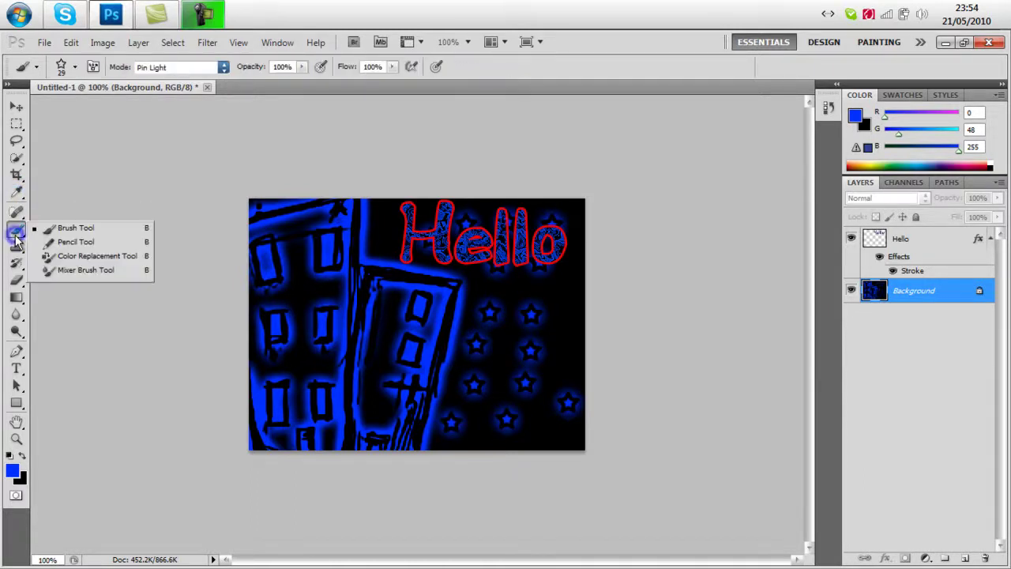
left_click(17, 247)
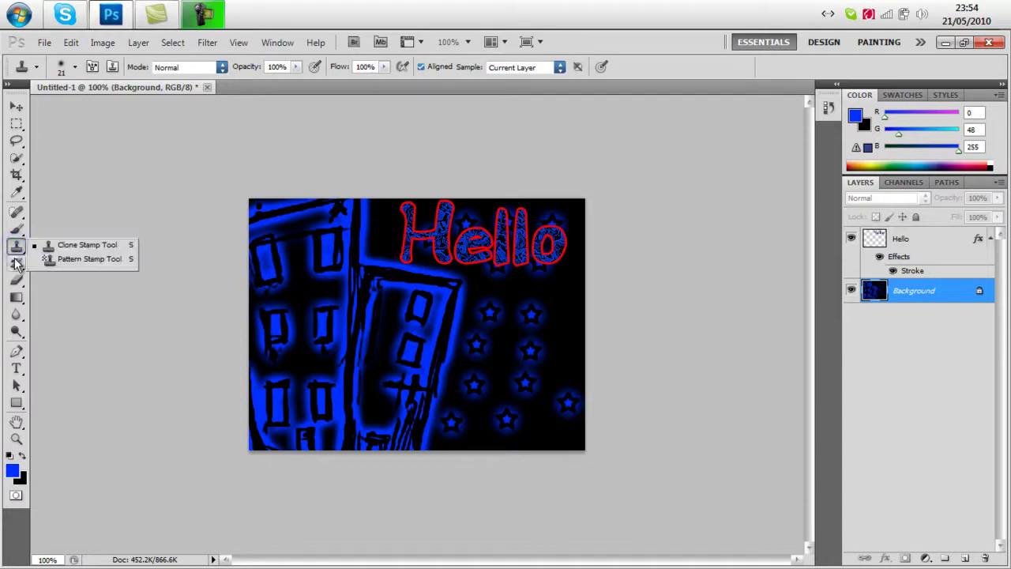
left_click(17, 264)
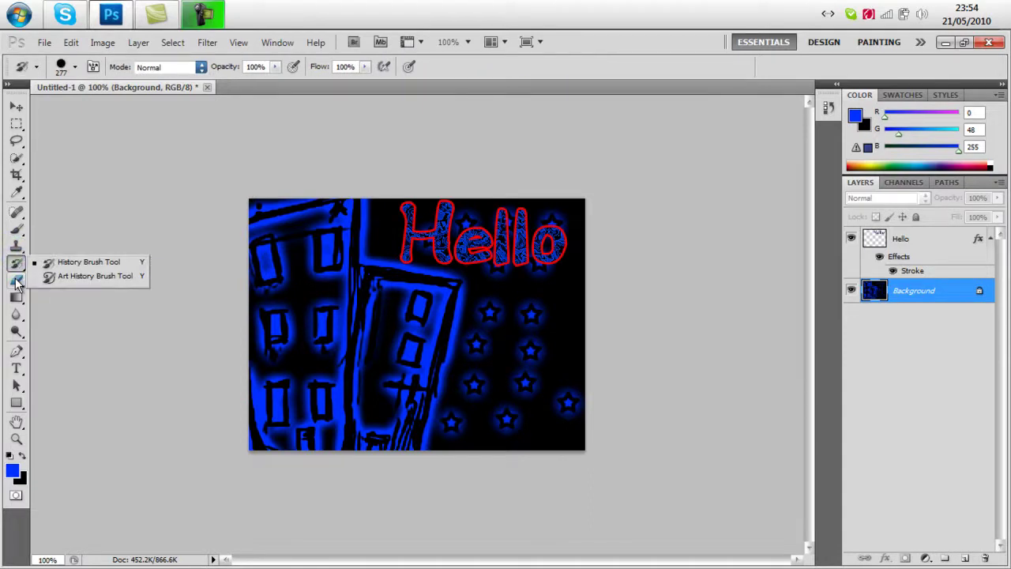
left_click(16, 280)
left_click(15, 297)
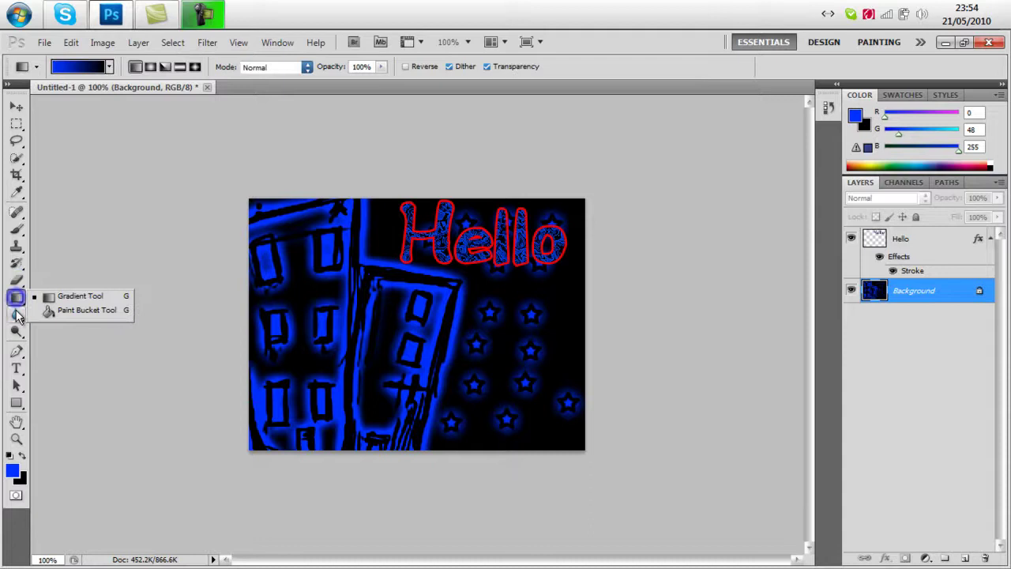
left_click(87, 344)
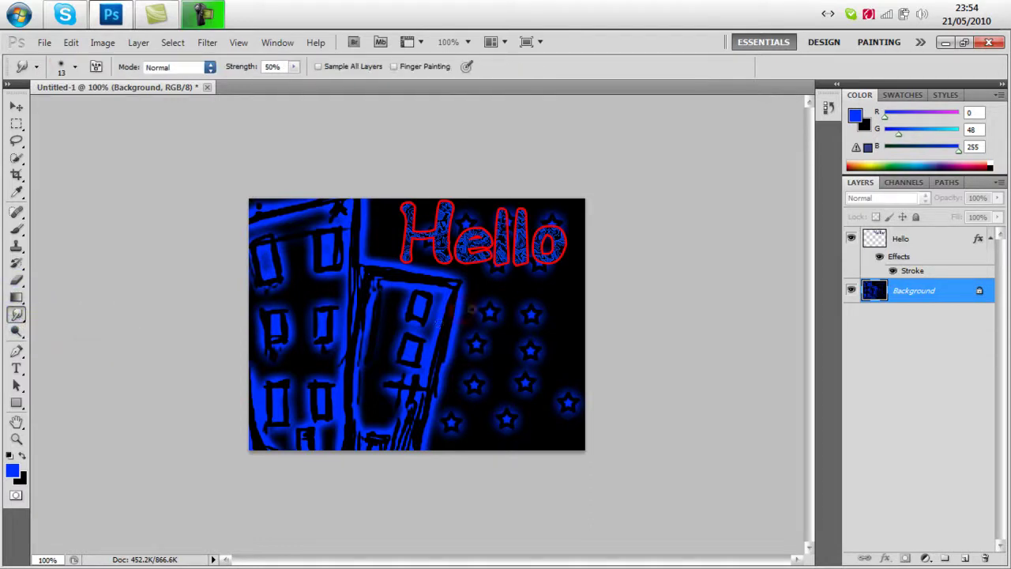
Test a small smudge near the stars and set the Smudge brush to 52 px.
left_click_drag(473, 308, 472, 302)
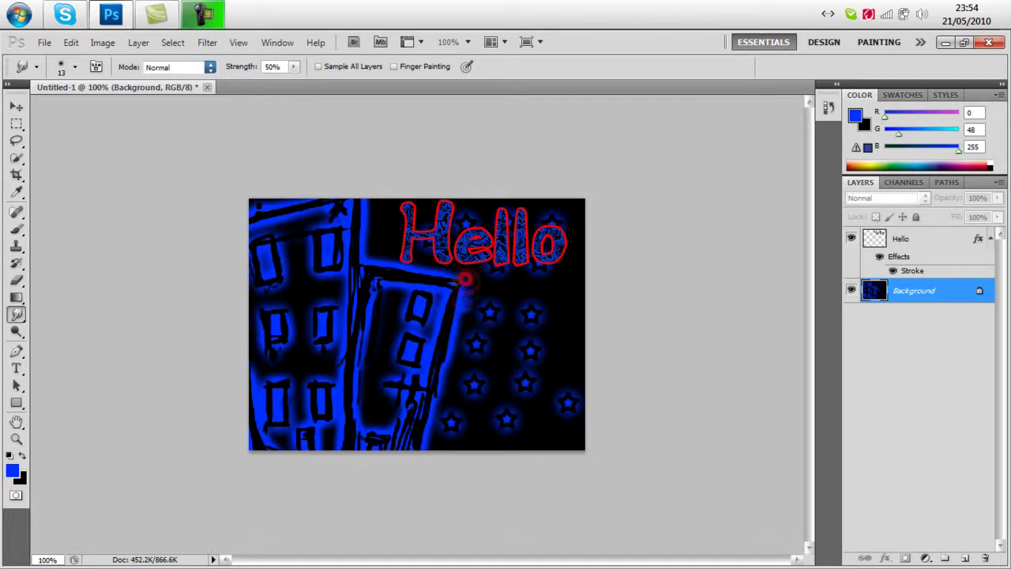
right_click(407, 281)
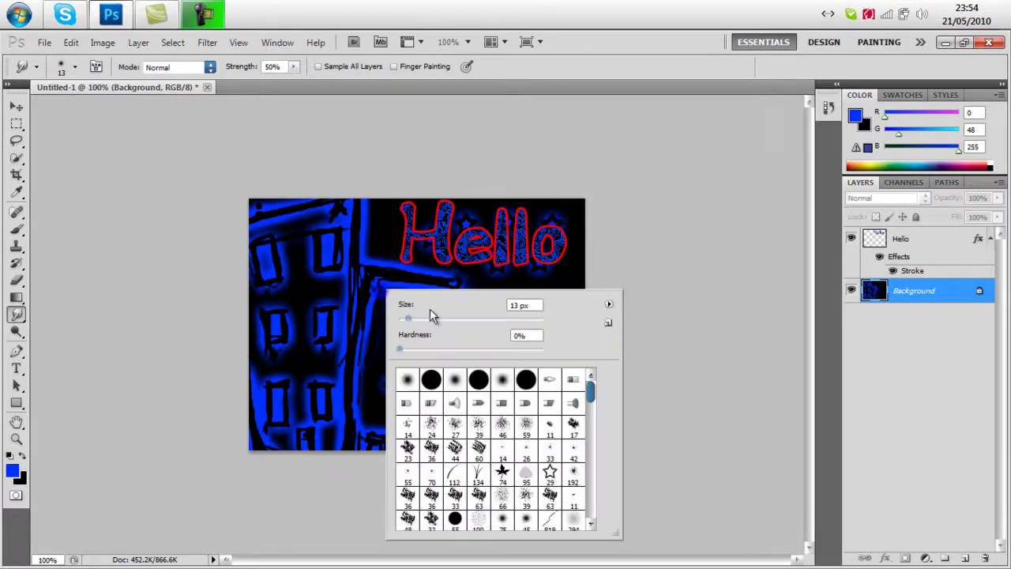
left_click_drag(436, 319, 436, 319)
left_click(384, 304)
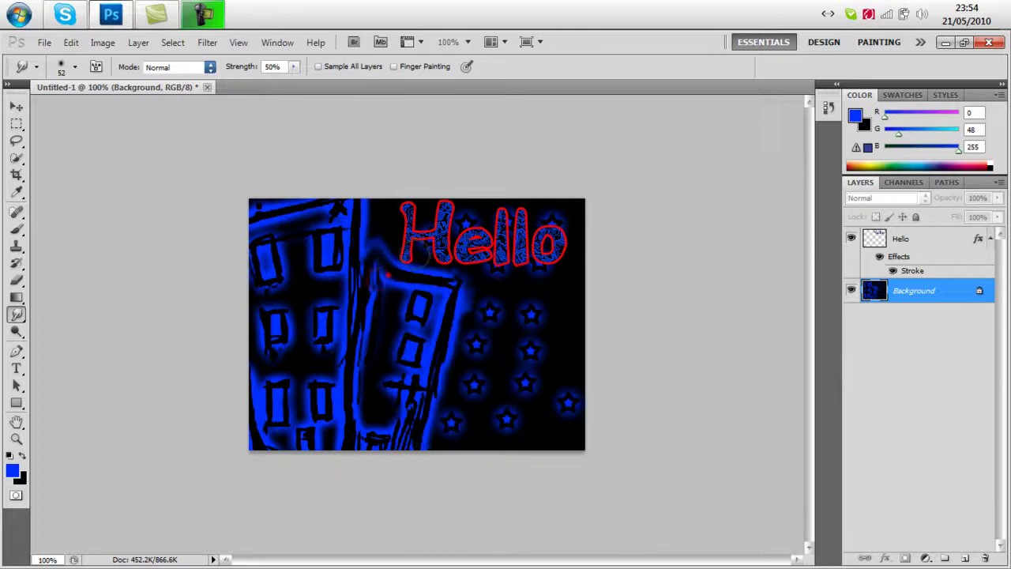
Smear the area below Hello, the middle, and the top-left buildings into blue swirls.
mouse_move(438, 273)
left_mouse_down()
mouse_move(458, 403)
mouse_move(405, 315)
mouse_move(339, 282)
mouse_move(305, 343)
mouse_move(339, 401)
mouse_move(371, 316)
left_mouse_up()
mouse_move(518, 374)
left_mouse_down()
mouse_move(372, 347)
mouse_move(467, 371)
left_mouse_up()
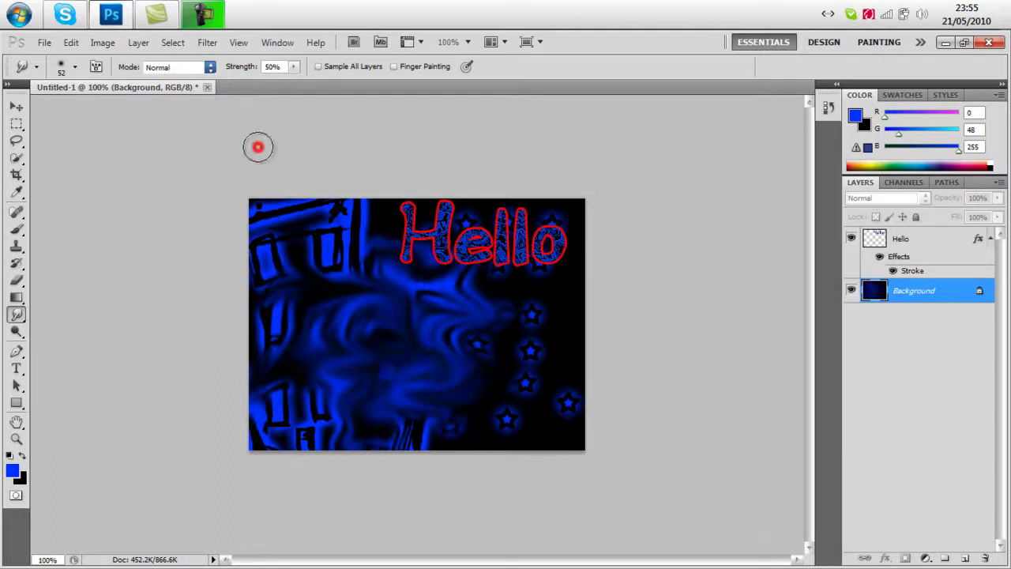
mouse_move(274, 178)
left_mouse_down()
mouse_move(356, 215)
mouse_move(329, 253)
mouse_move(374, 259)
mouse_move(305, 240)
mouse_move(347, 237)
left_mouse_up()
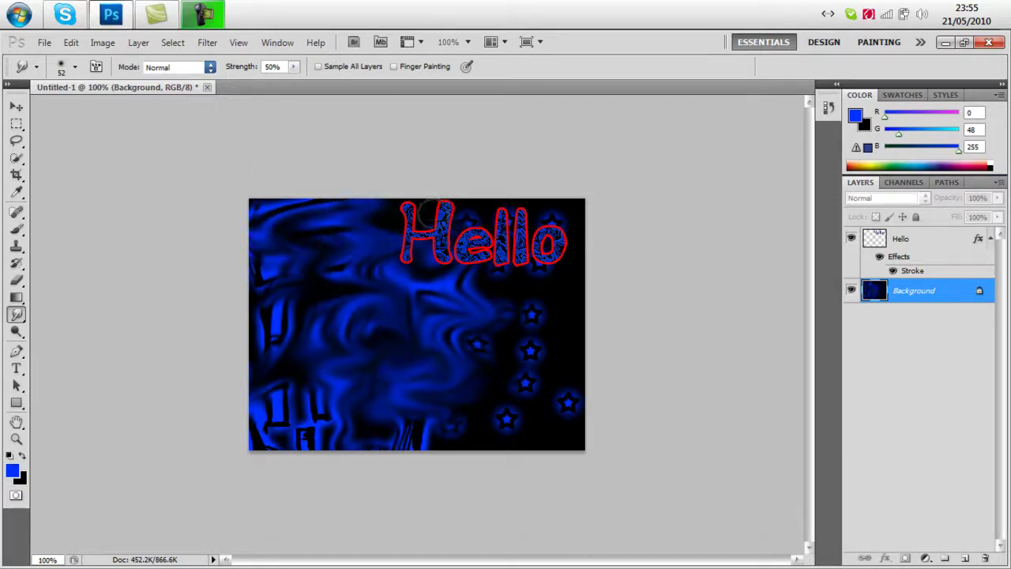